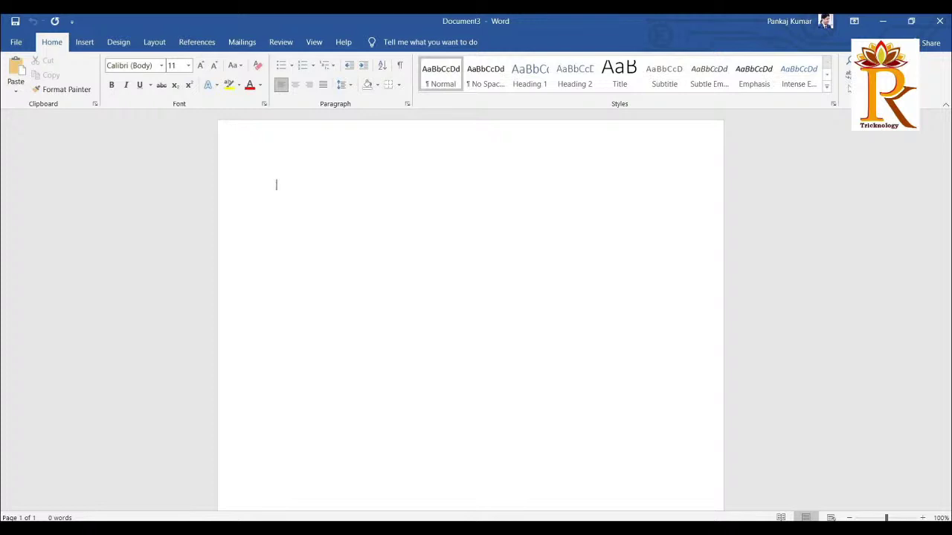
# - Type the 'To' line, blank lines below it, and the 'Subject : TEST' heading
pyautogui.write('To')
pyautogui.press('Return')
pyautogui.press('Return')
pyautogui.press('Return')
pyautogui.press('Return')
pyautogui.write('Subject : TEST')
pyautogui.press('Return')
# - Add the greeting 'Dear Sir,' and switch to the sample letters page in Chrome
pyautogui.write('Cont')
pyautogui.press('BackSpace')
pyautogui.press('BackSpace')
pyautogui.press('BackSpace')
pyautogui.press('BackSpace')
pyautogui.write('Dear Sir')
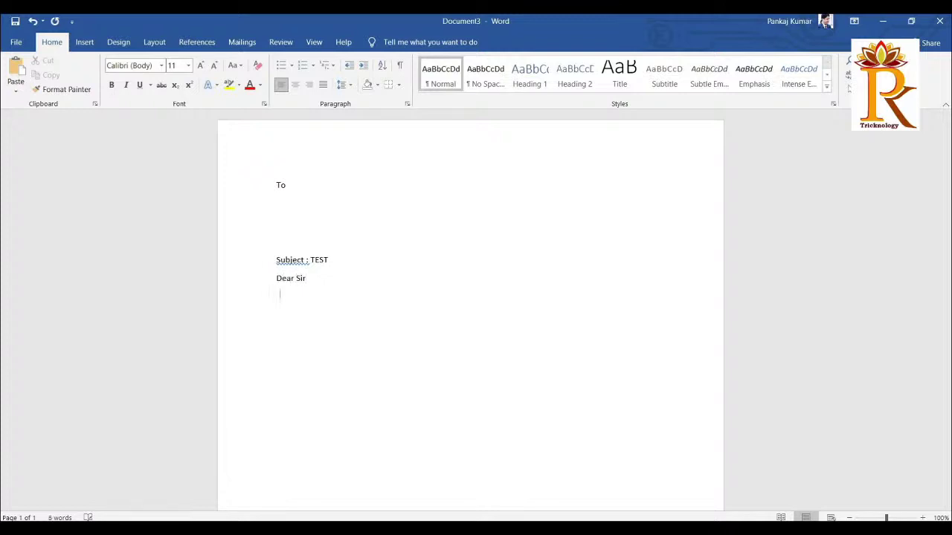
pyautogui.press('BackSpace')
pyautogui.write(',')
pyautogui.press('Return')
pyautogui.hotkey('alt', 'Tab')
pyautogui.hotkey('alt', 'Tab')
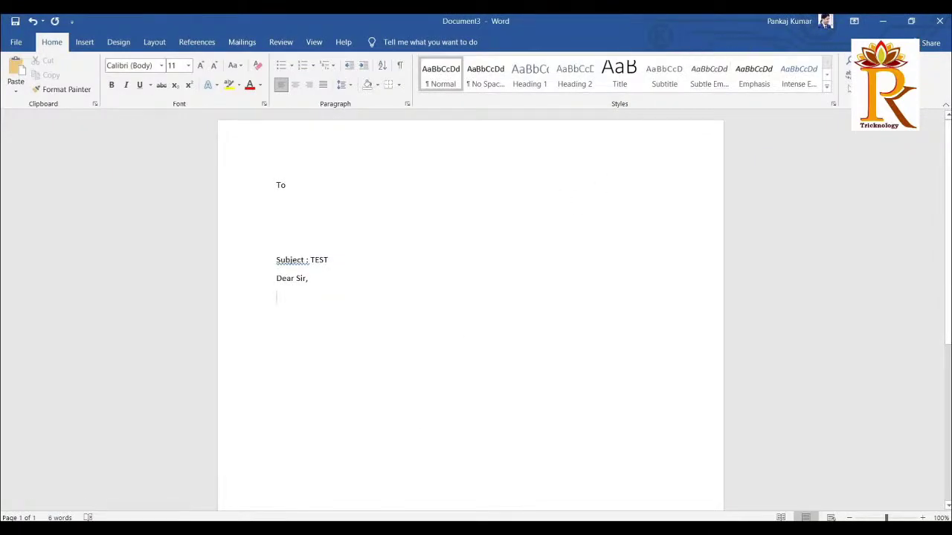
pyautogui.hotkey('alt', 'Tab')
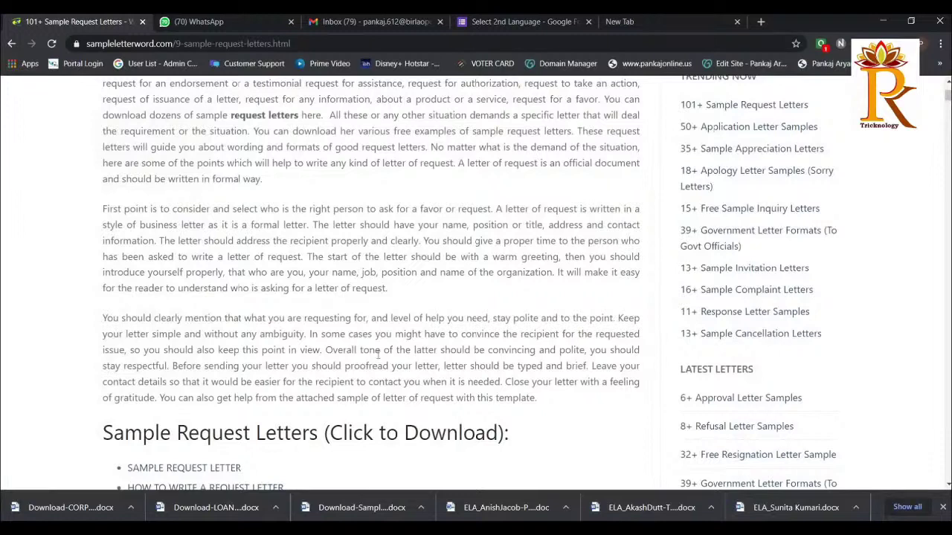
# - Select the 'First point is to consider' paragraph of the sample letter and return to Word
pyautogui.moveTo(394, 290); pyautogui.dragTo(102, 208)
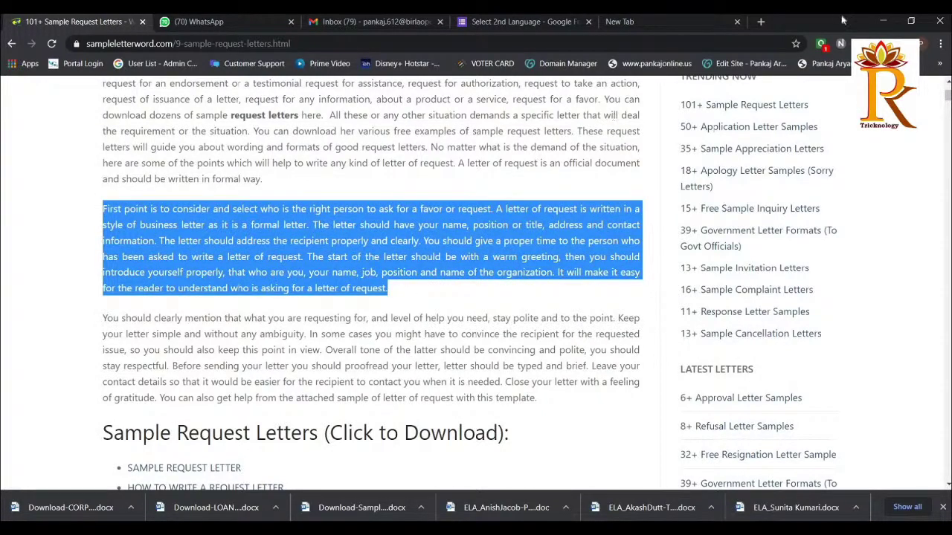
pyautogui.click(882, 24)
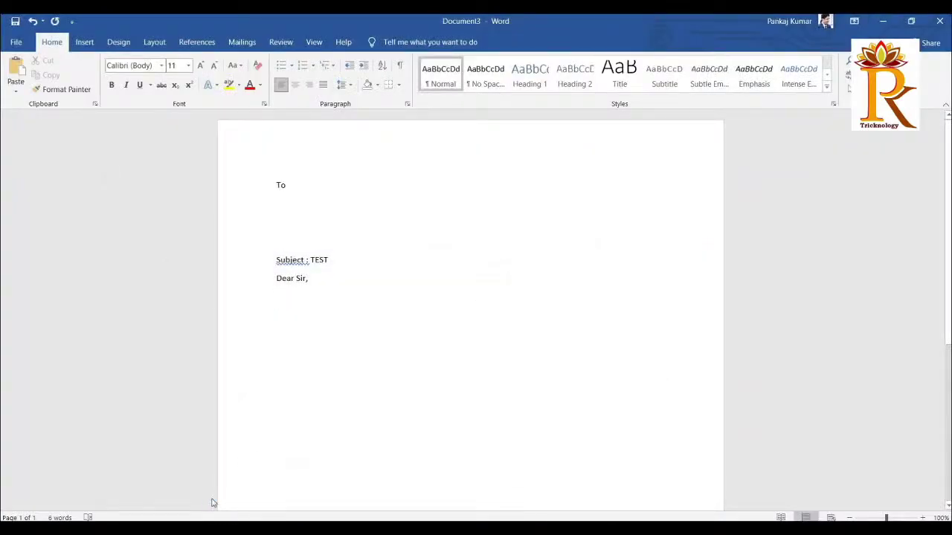
# - Paste the paragraph as unformatted text, justify the whole letter, and start the 'Thanking you' line
pyautogui.hotkey('ctrl', 'alt', 'v')
pyautogui.press('Return')
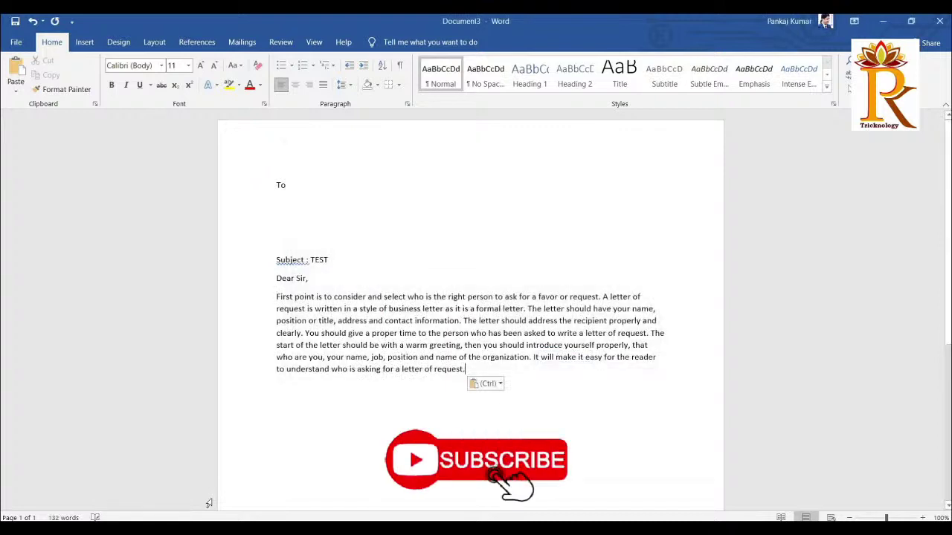
pyautogui.hotkey('ctrl', 'a')
pyautogui.hotkey('ctrl', 'j')
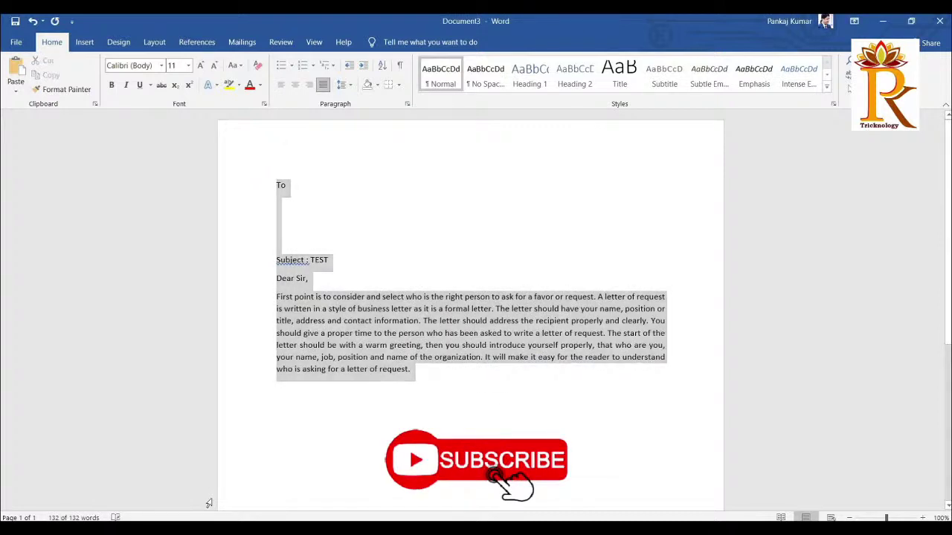
pyautogui.press('Right')
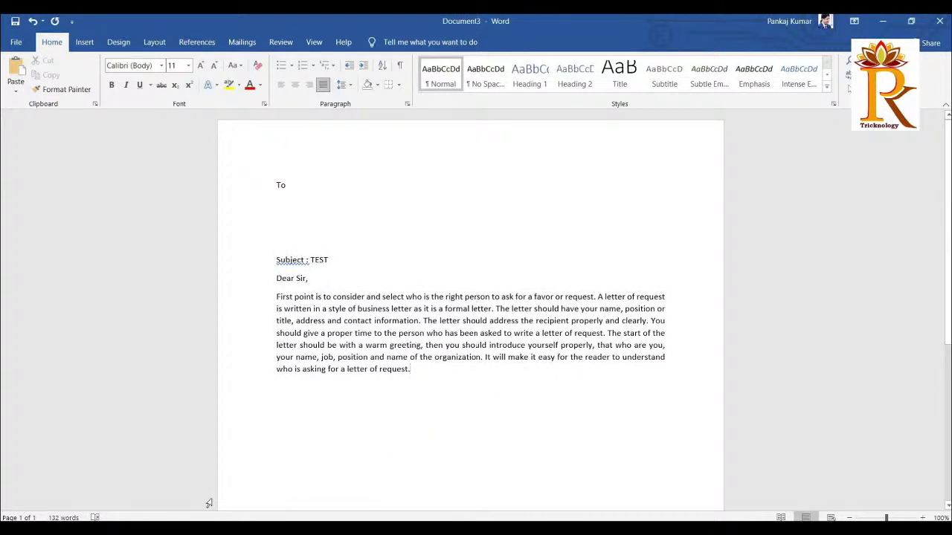
pyautogui.write('Thanking you')
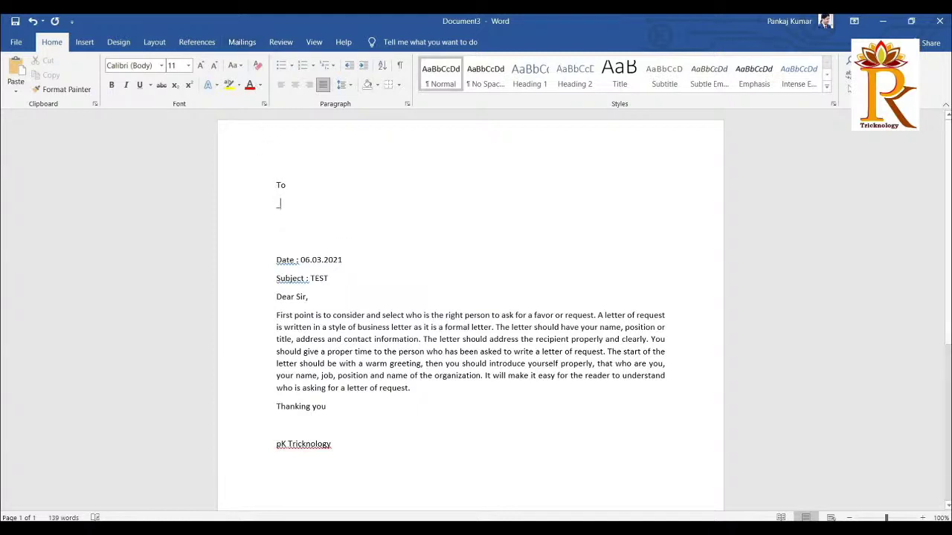
# - Add underscore lines below 'To' as blanks for the recipient's address
pyautogui.write('_______________')
pyautogui.press('Return')
pyautogui.write('_')
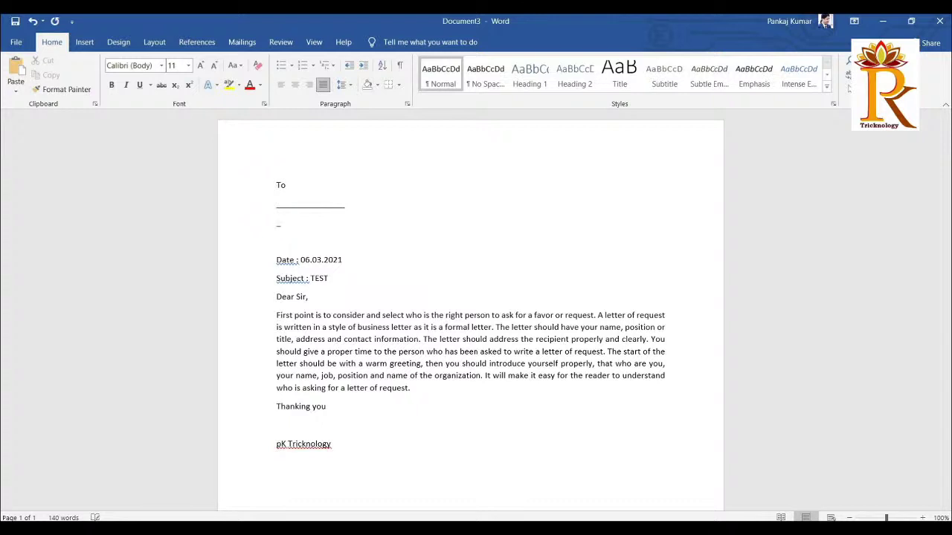
pyautogui.write('______________')
pyautogui.press('Return')
pyautogui.write('_______________')
# - Bring Excel forward and create a new maximised workbook, Book2
pyautogui.moveTo(475, 529)
pyautogui.click(476, 487)
pyautogui.click(494, 415)
pyautogui.hotkey('ctrl', 'n')
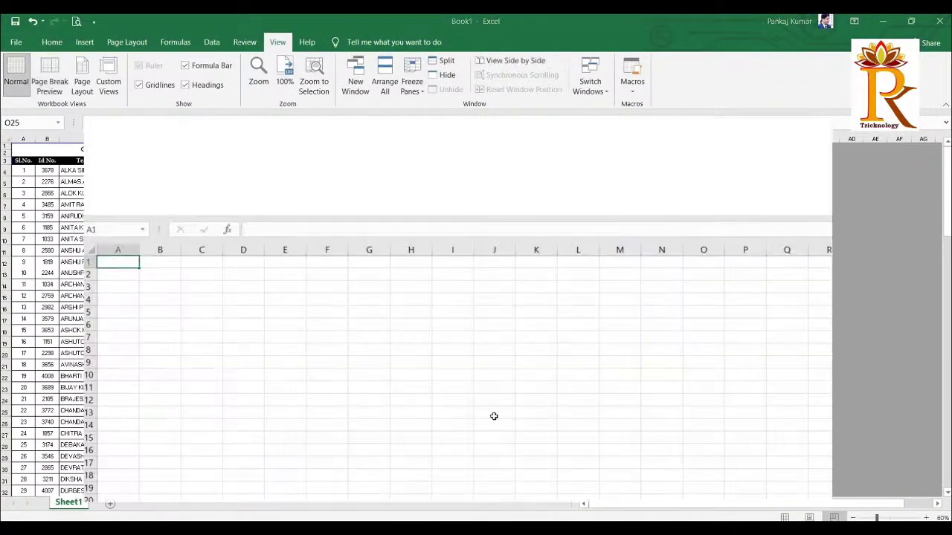
pyautogui.click(790, 92)
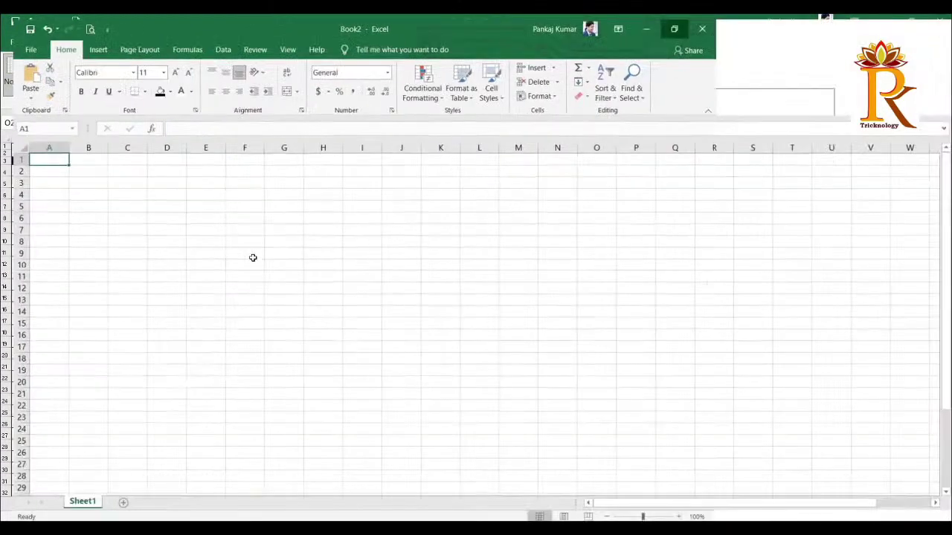
# - Enter headers Name, Address and PIN in A1:C1 and 'pk Tricknology' in A2
pyautogui.write('Name')
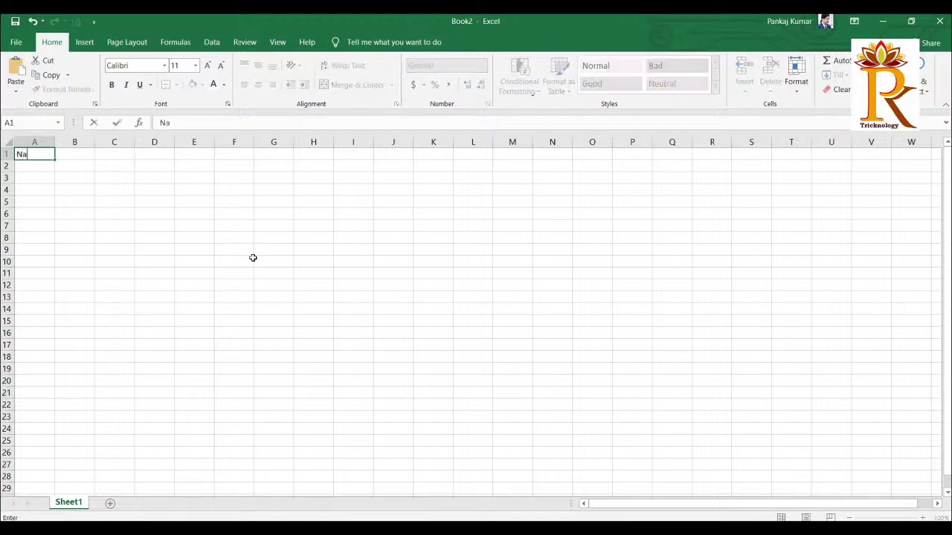
pyautogui.press('Tab')
pyautogui.write('Address')
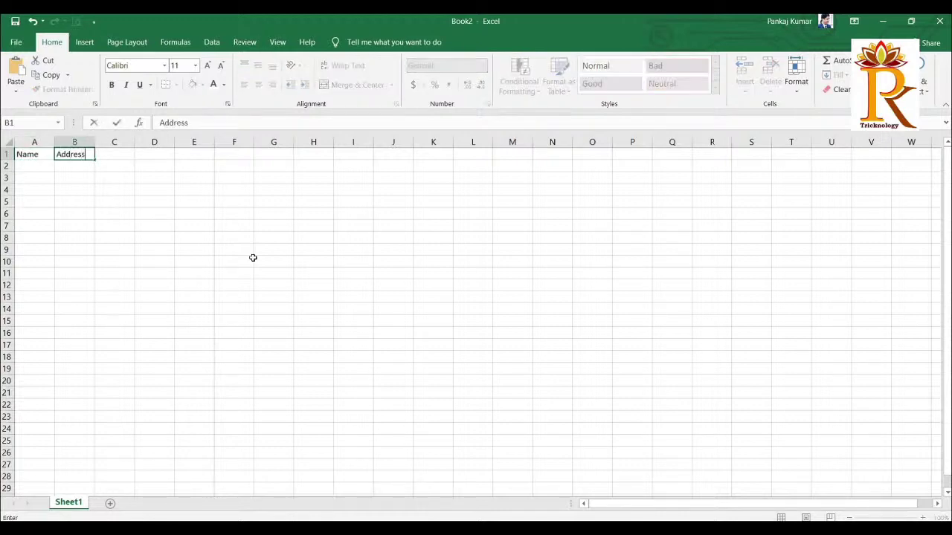
pyautogui.press('Tab')
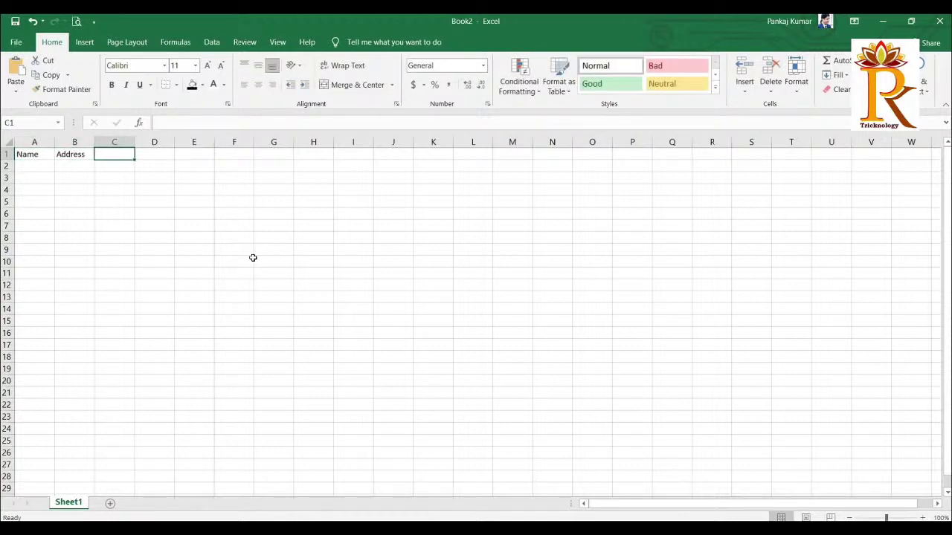
pyautogui.write('PIN')
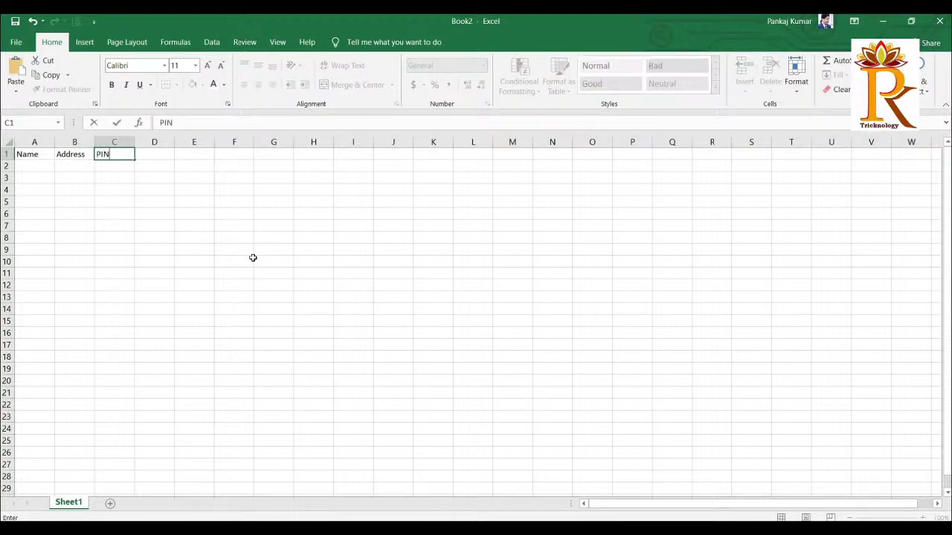
pyautogui.press('Return')
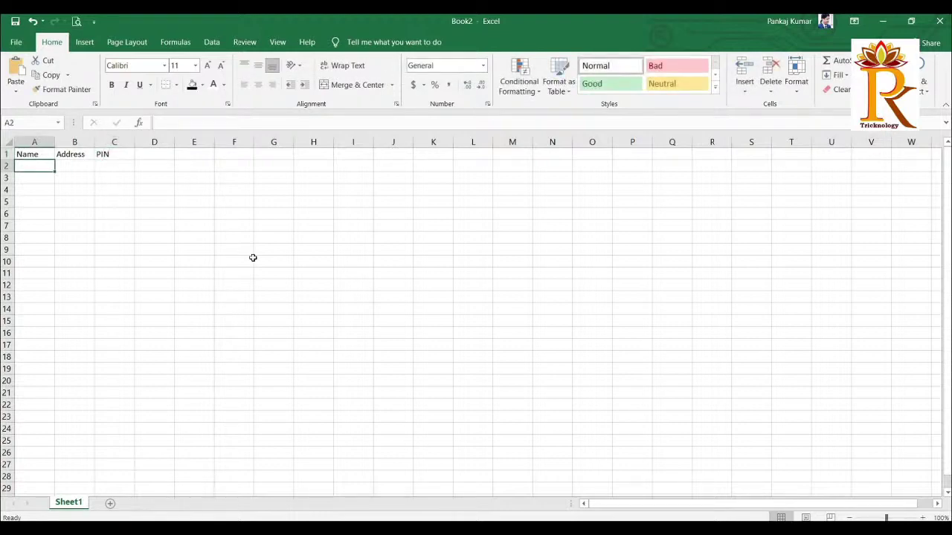
pyautogui.write('pk')
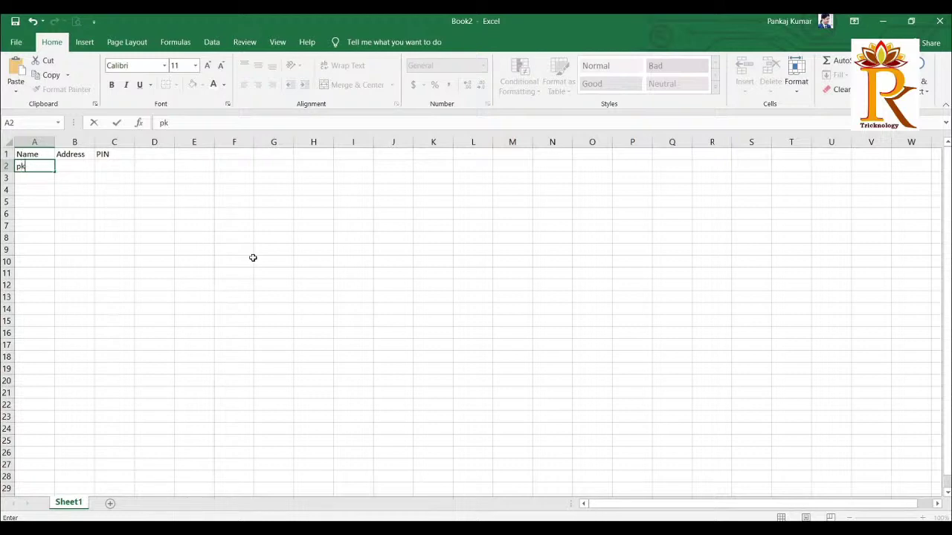
pyautogui.write(' Tricknology')
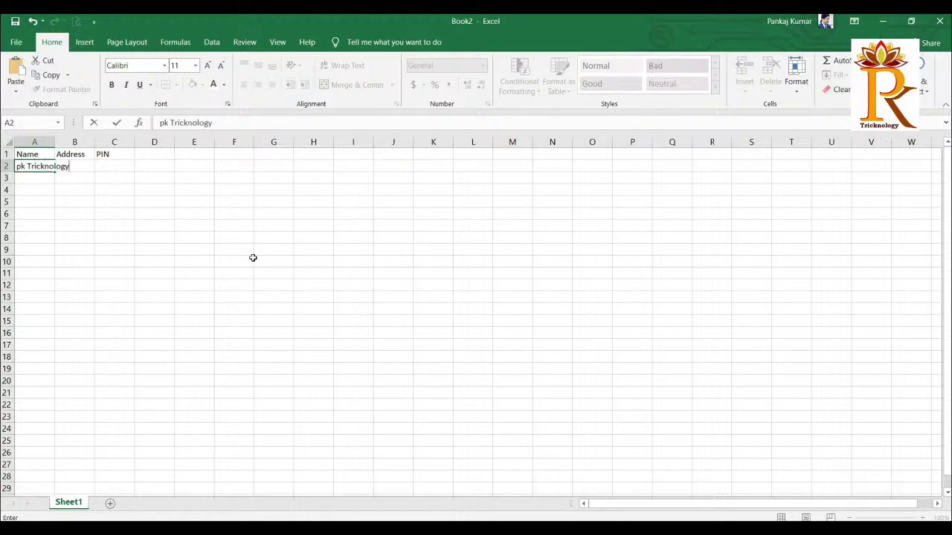
pyautogui.press('Return')
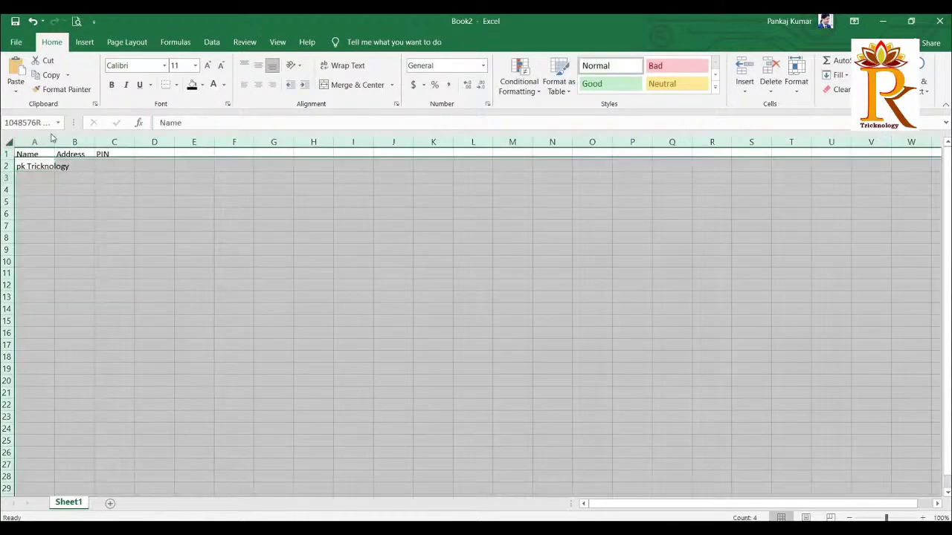
# - Widen the sheet's columns and change A2 to 'pk Tricknology 1'
pyautogui.click(6, 140)
pyautogui.moveTo(55, 141); pyautogui.dragTo(117, 141)
pyautogui.click(109, 174)
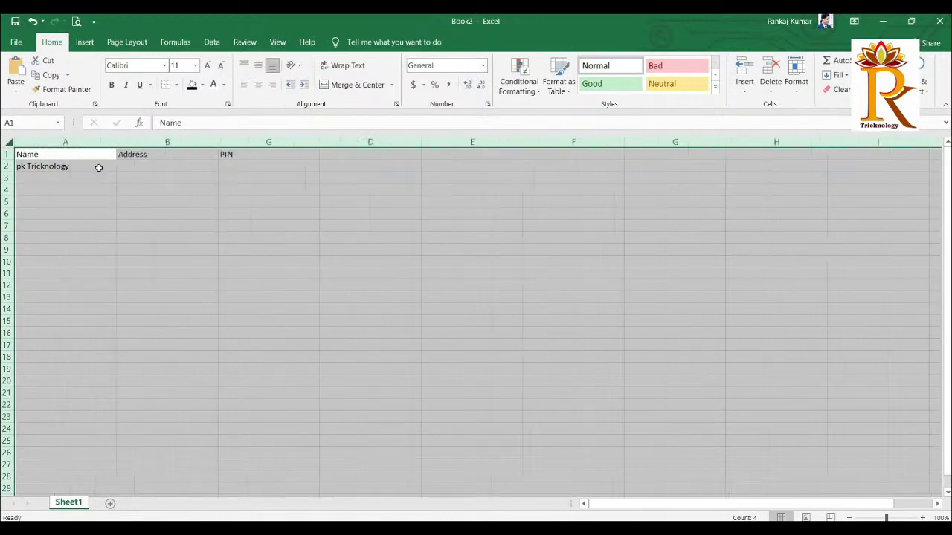
pyautogui.doubleClick(100, 167)
pyautogui.write('1')
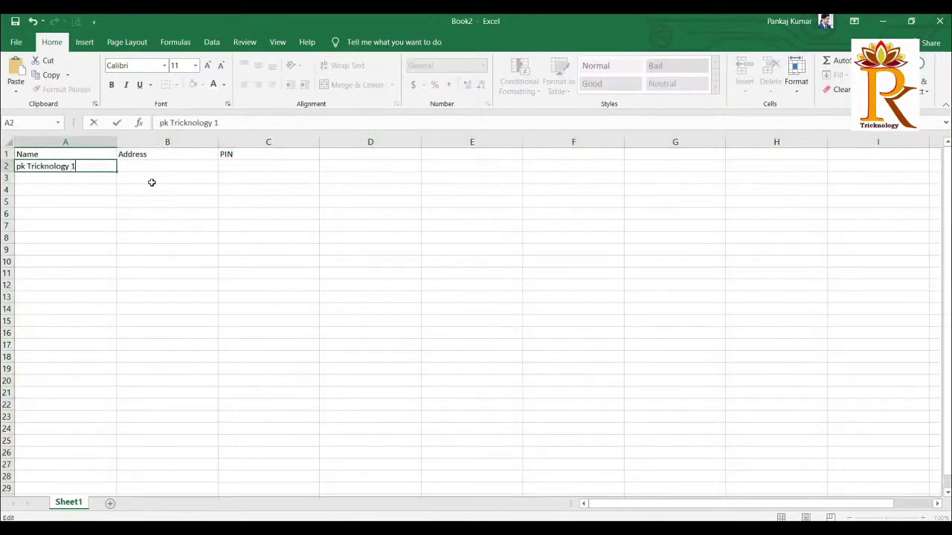
pyautogui.press('Return')
# - Enter 'pk Tricknology 2' in cell A3
pyautogui.press('Up')
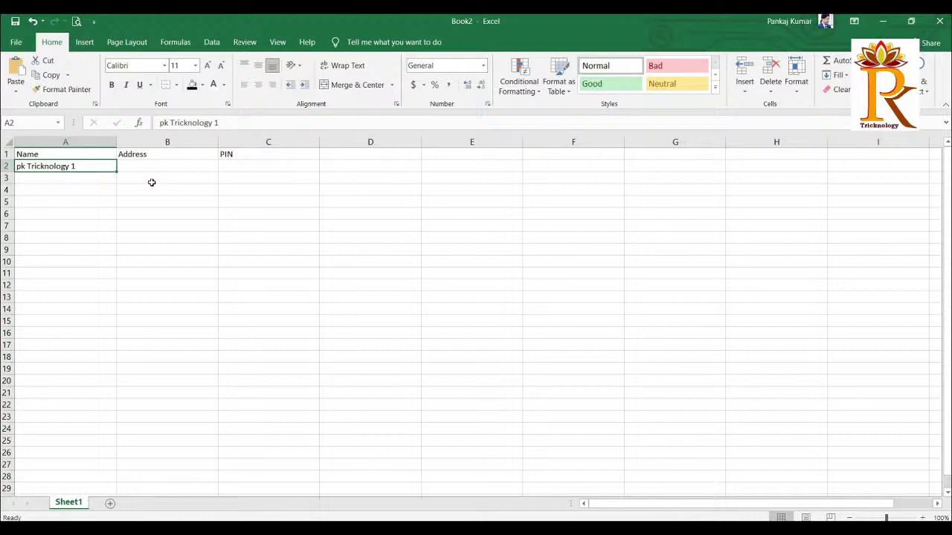
pyautogui.press('Down')
pyautogui.write('pk Tricknology 1')
pyautogui.press('Return')
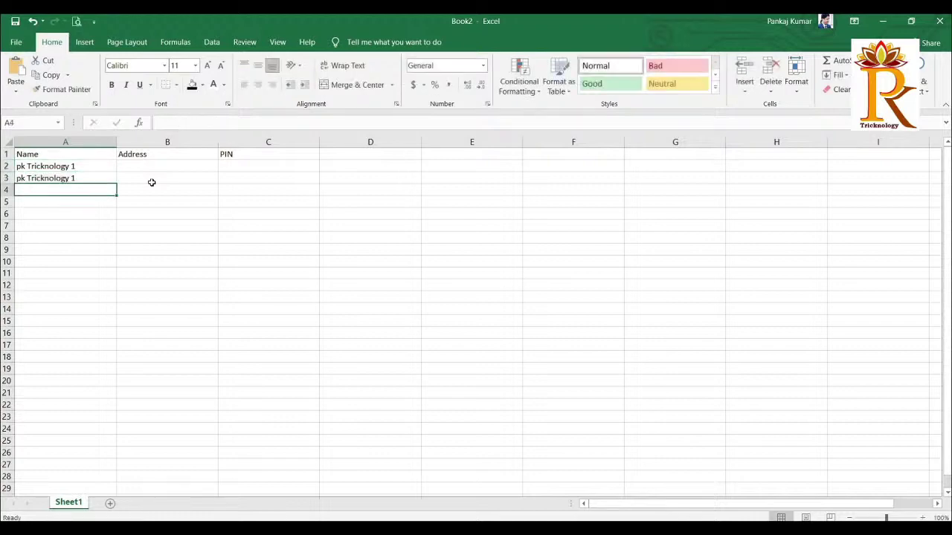
pyautogui.press('Up')
pyautogui.press('F2')
pyautogui.press('BackSpace')
pyautogui.write('2')
pyautogui.press('Return')
pyautogui.press('Up')
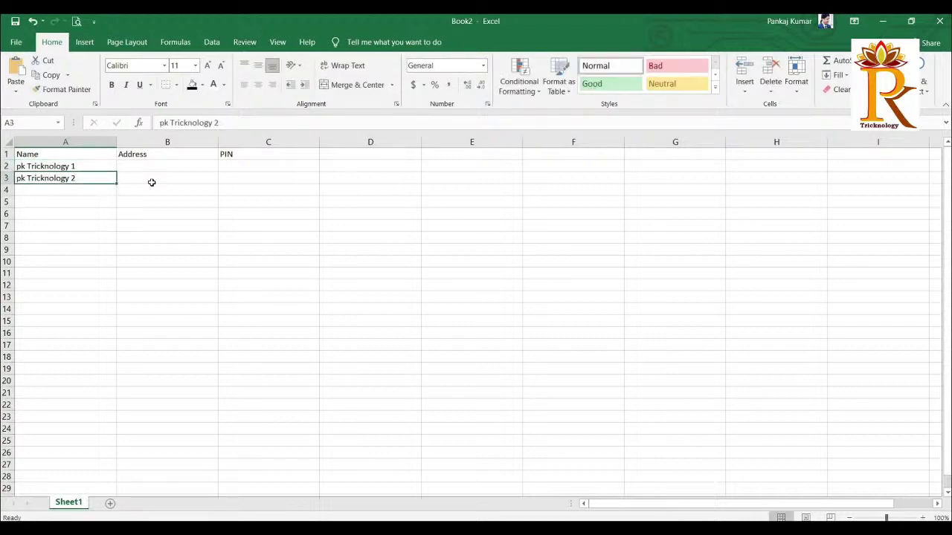
# - Fill the name series down column A to 'pk Tricknology 635' in row 636
pyautogui.moveTo(60, 167); pyautogui.dragTo(59, 179)
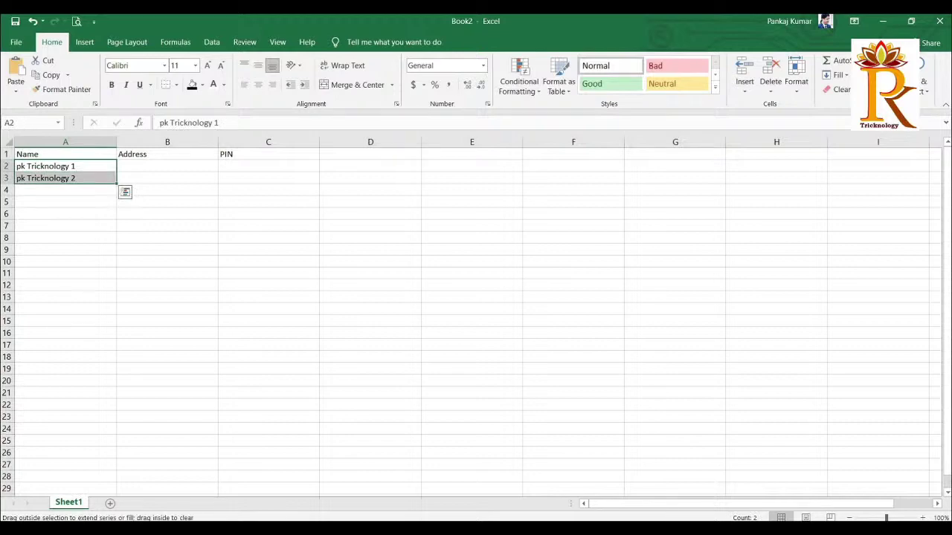
pyautogui.moveTo(117, 184); pyautogui.dragTo(44, 476)
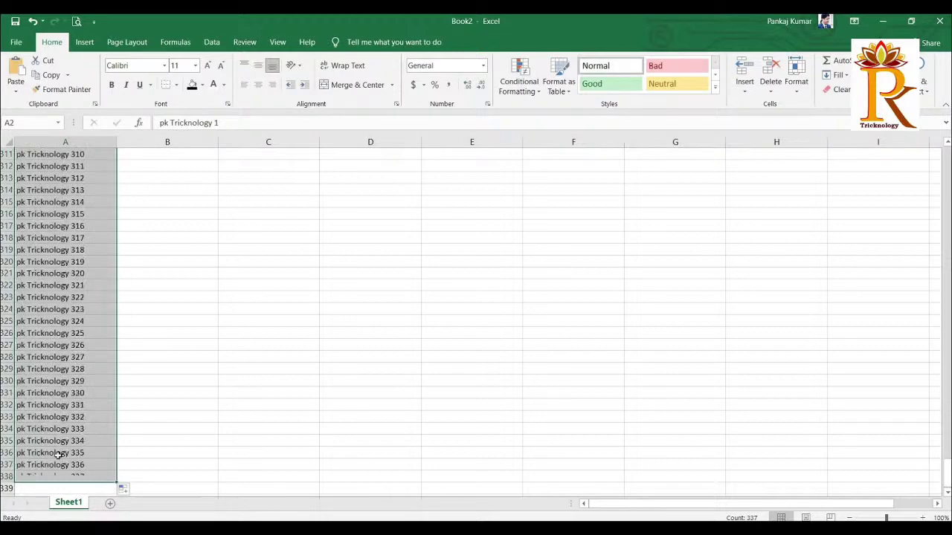
pyautogui.click(72, 477)
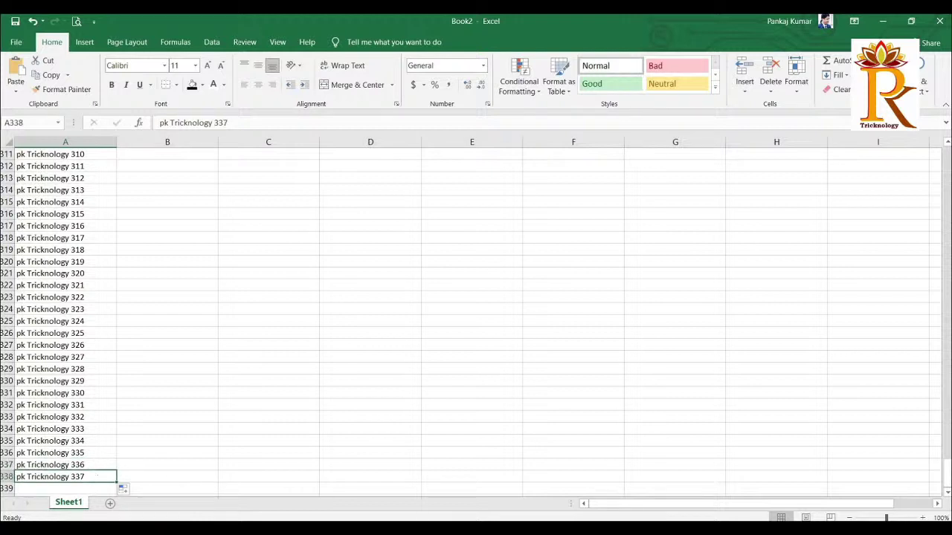
pyautogui.moveTo(74, 465); pyautogui.dragTo(110, 518)
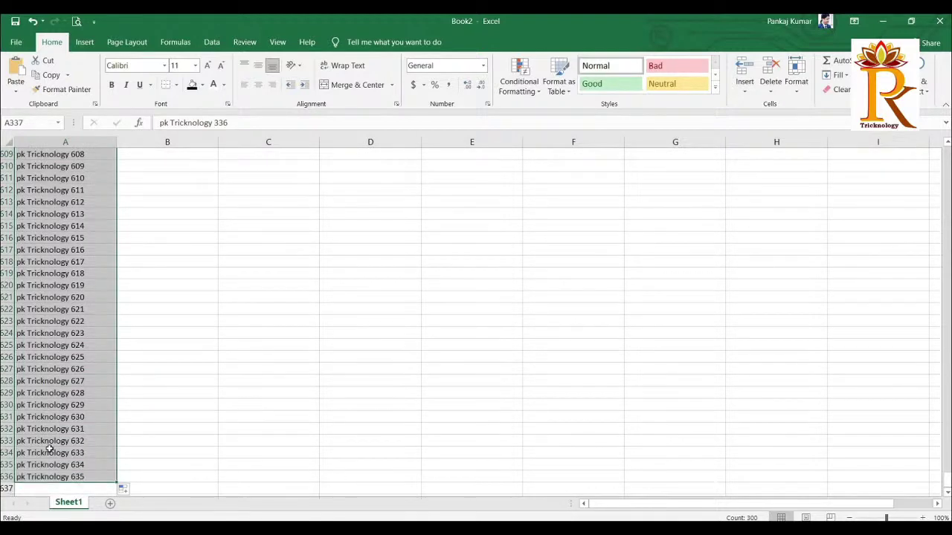
pyautogui.click(49, 450)
pyautogui.press('Down')
pyautogui.press('Down')
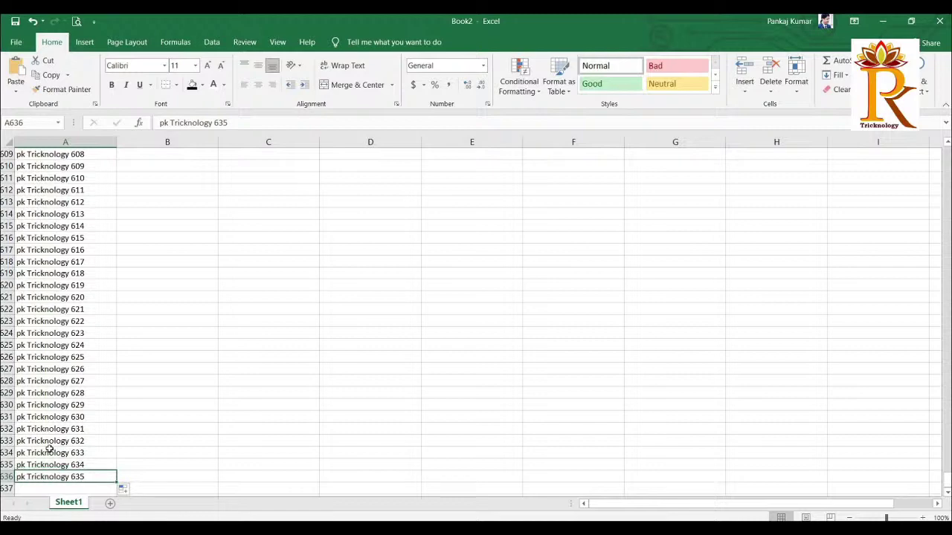
pyautogui.press('Up')
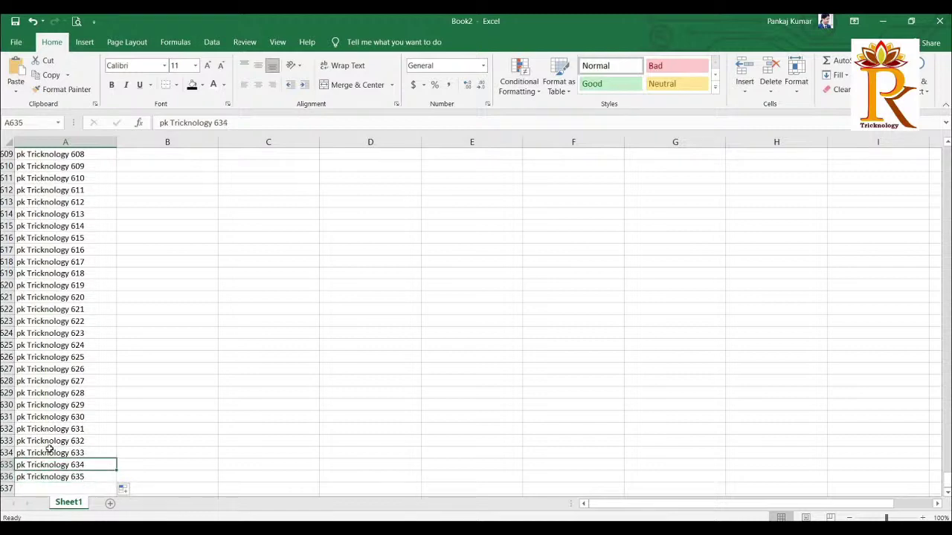
pyautogui.press('Down')
pyautogui.hotkey('ctrl', 'Up')
# - Enter 'Patna 1' in B2 and 'Patna 2' in B3
pyautogui.press('Down')
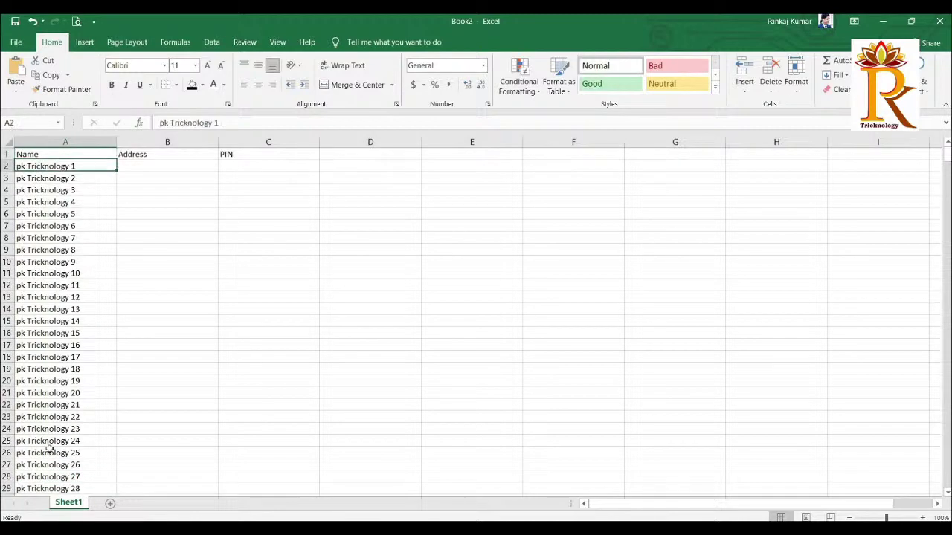
pyautogui.hotkey('ctrl', 'Down')
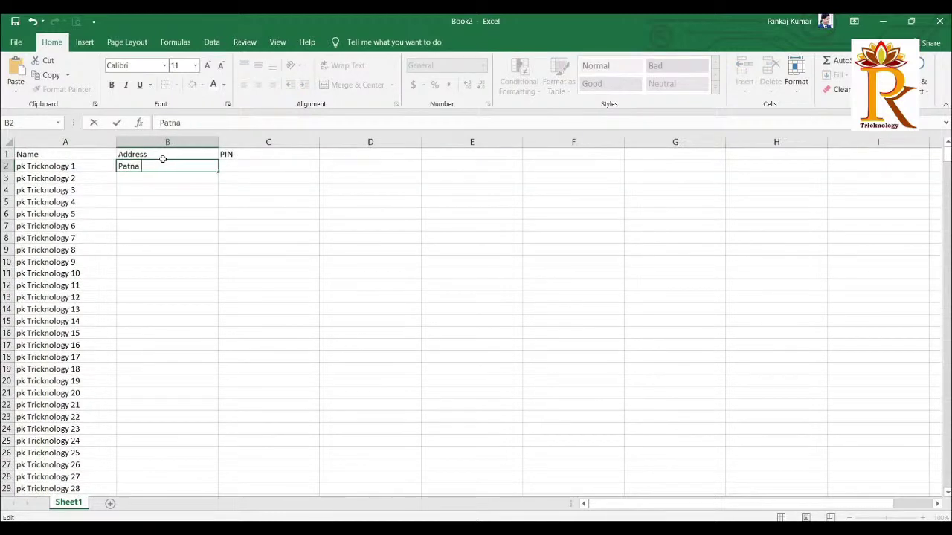
pyautogui.write('1')
pyautogui.press('Return')
pyautogui.write('Patna 2')
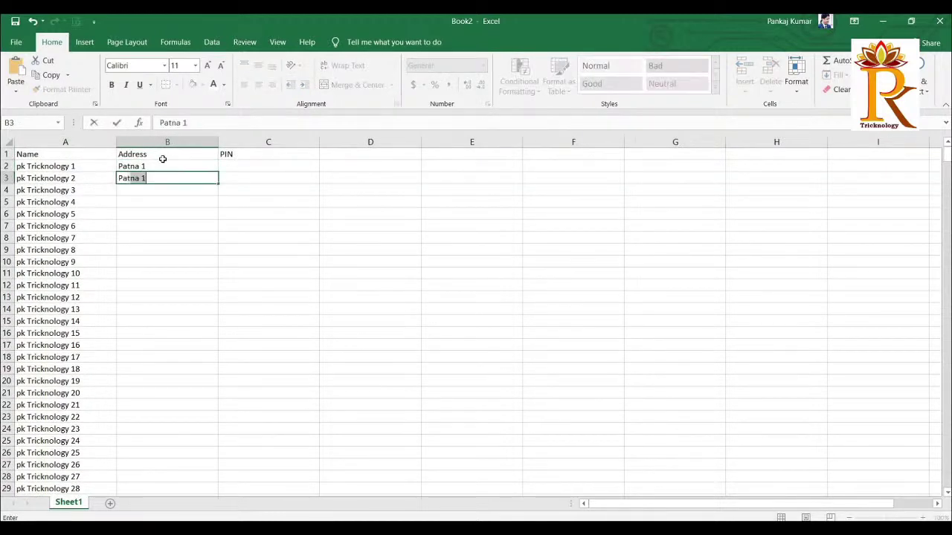
pyautogui.press('Return')
# - Fill the Patna address series from B2:B3 down to row 636
pyautogui.click(163, 163)
pyautogui.moveTo(164, 162); pyautogui.dragTo(166, 177)
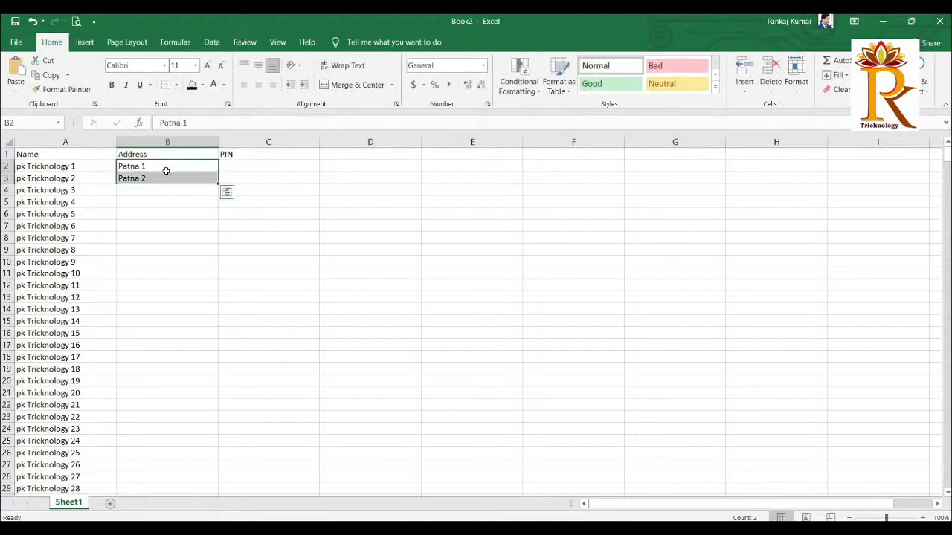
pyautogui.click(166, 170)
pyautogui.press('F2')
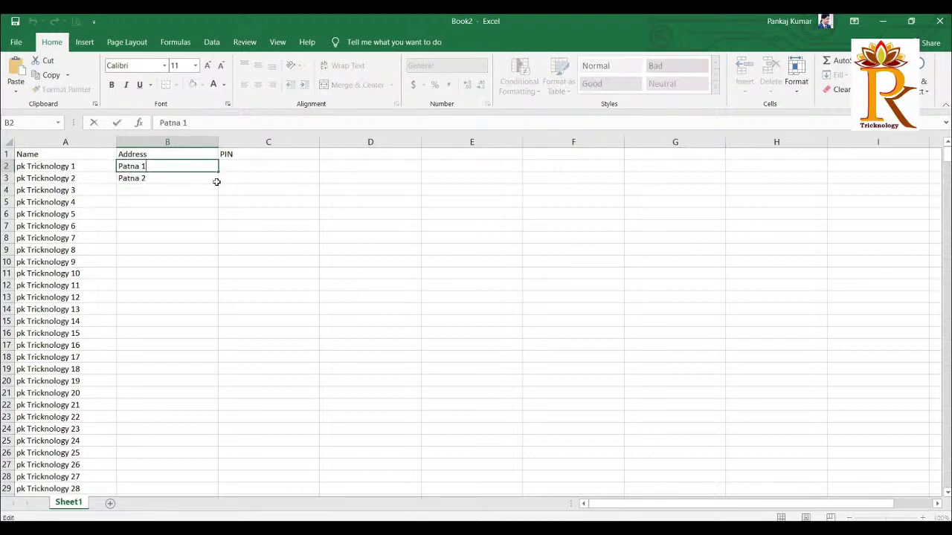
pyautogui.press('Return')
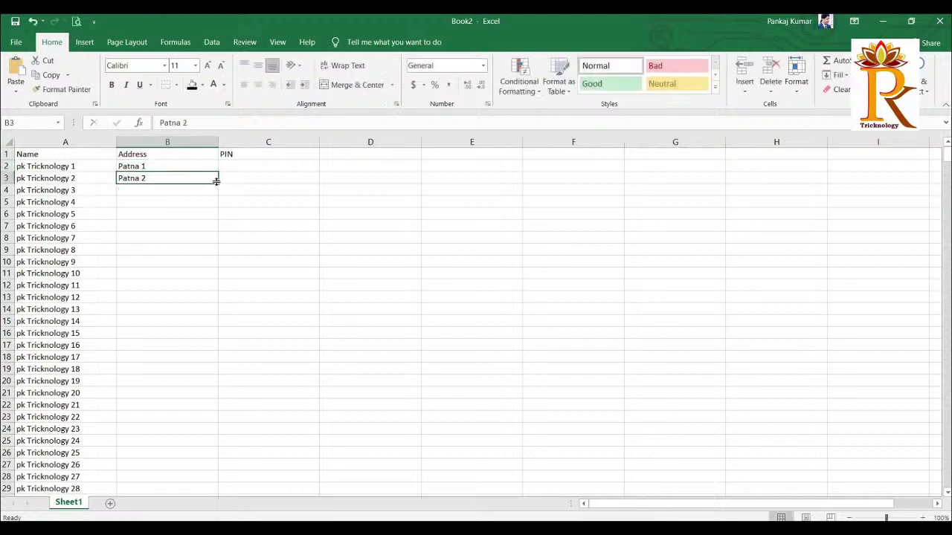
pyautogui.press('Up')
pyautogui.hotkey('shift', 'Down')
pyautogui.moveTo(218, 185); pyautogui.dragTo(174, 476)
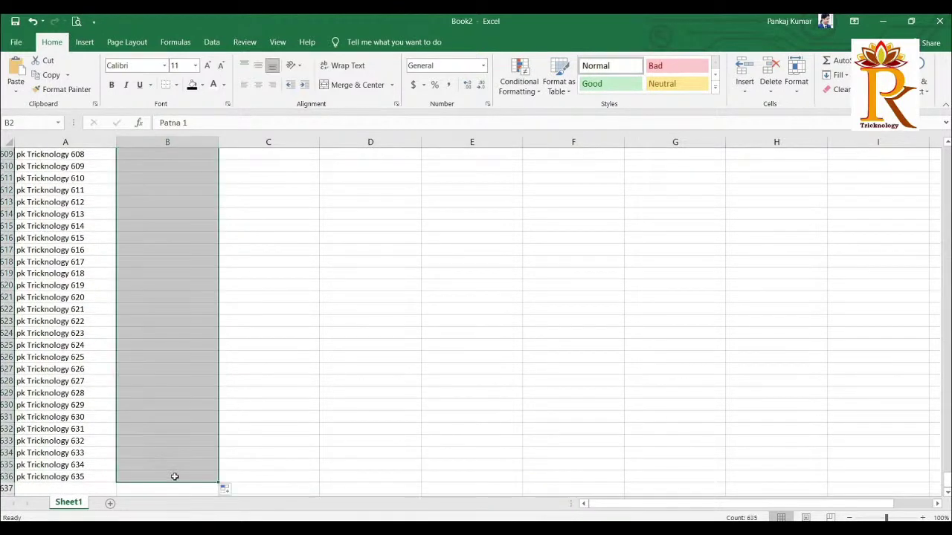
pyautogui.click(179, 477)
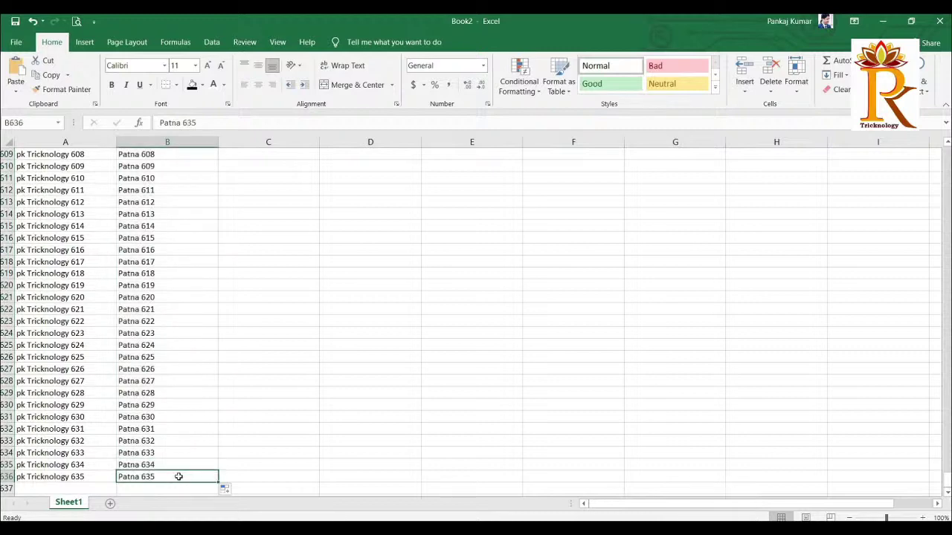
pyautogui.press('Right')
pyautogui.hotkey('ctrl', 'Up')
pyautogui.press('Down')
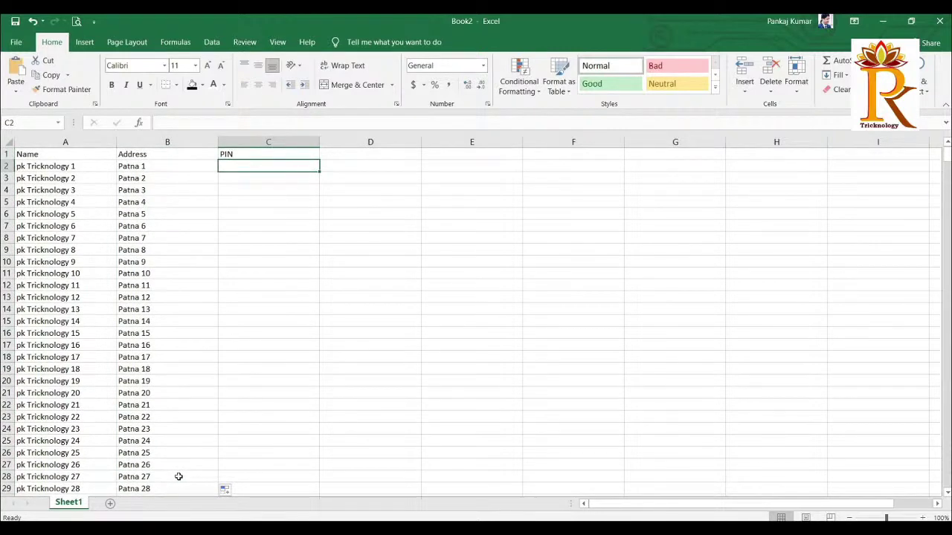
# - Enter PIN 800001 in C2 and 800002 in C3
pyautogui.write('800001')
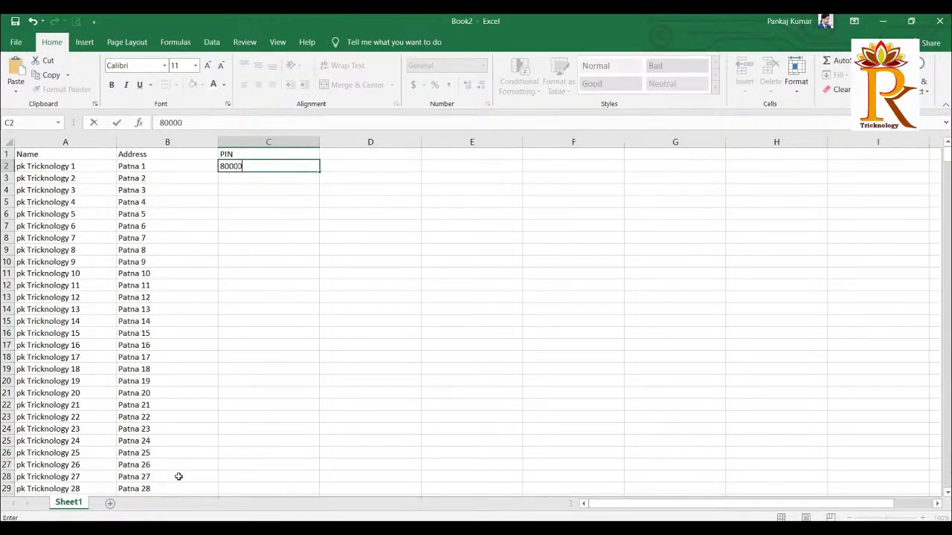
pyautogui.press('Return')
pyautogui.press('Up')
pyautogui.hotkey('ctrl', 'c')
pyautogui.press('Down')
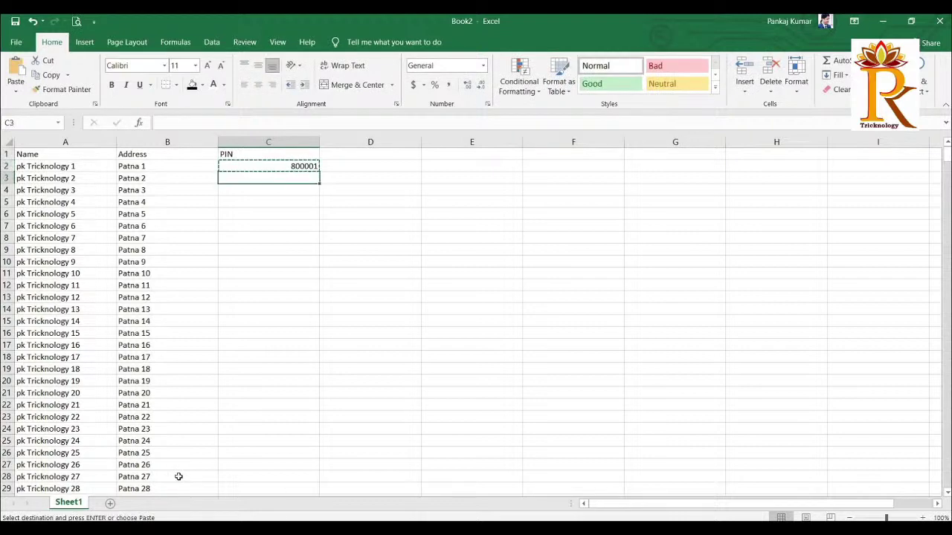
pyautogui.hotkey('ctrl', 'v')
pyautogui.press('F2')
pyautogui.press('BackSpace')
pyautogui.write('2')
pyautogui.press('Return')
pyautogui.press('Up')
pyautogui.press('Up')
# - Auto-fill the PIN series down to 800635, review the sheet, and start saving
pyautogui.hotkey('shift', 'Down')
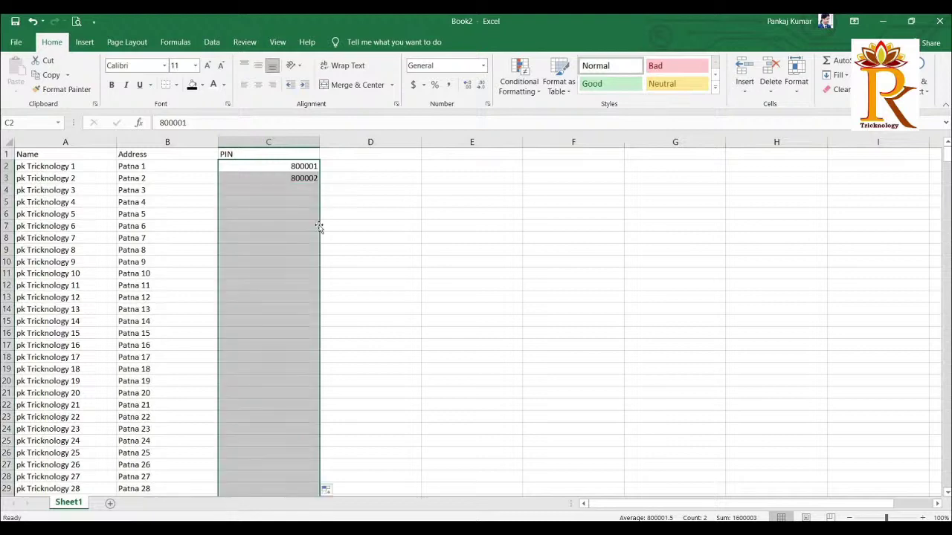
pyautogui.doubleClick(320, 183)
pyautogui.click(308, 285)
pyautogui.hotkey('ctrl', 'Down')
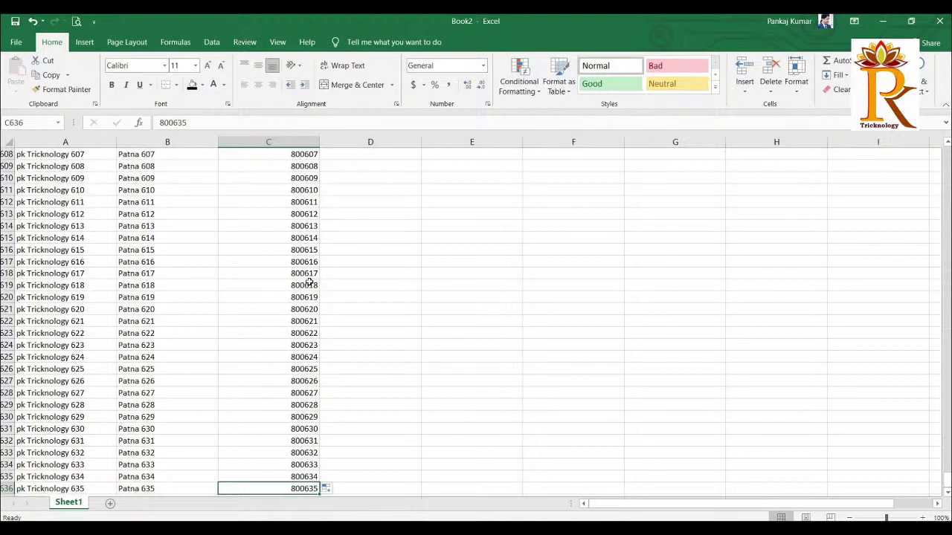
pyautogui.click(196, 187)
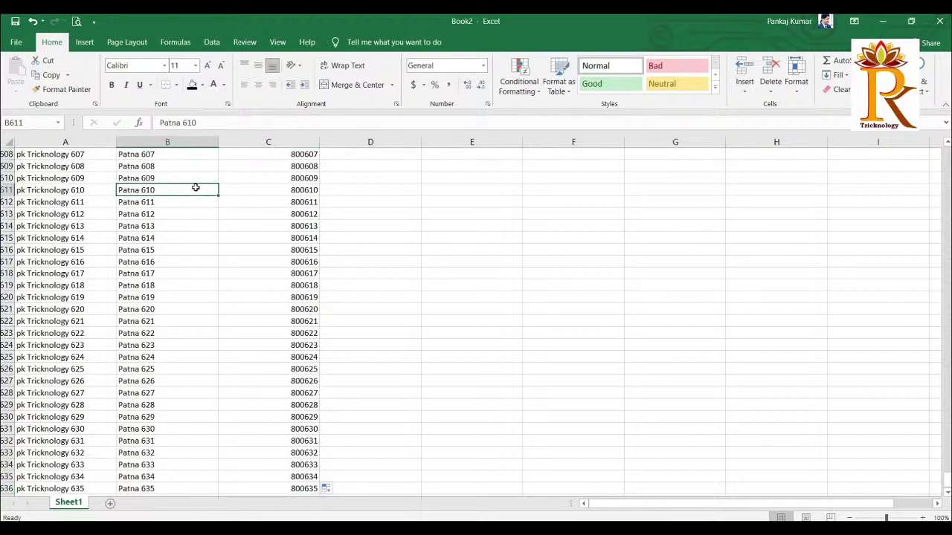
pyautogui.hotkey('ctrl', 'Left')
pyautogui.hotkey('ctrl', 'Up')
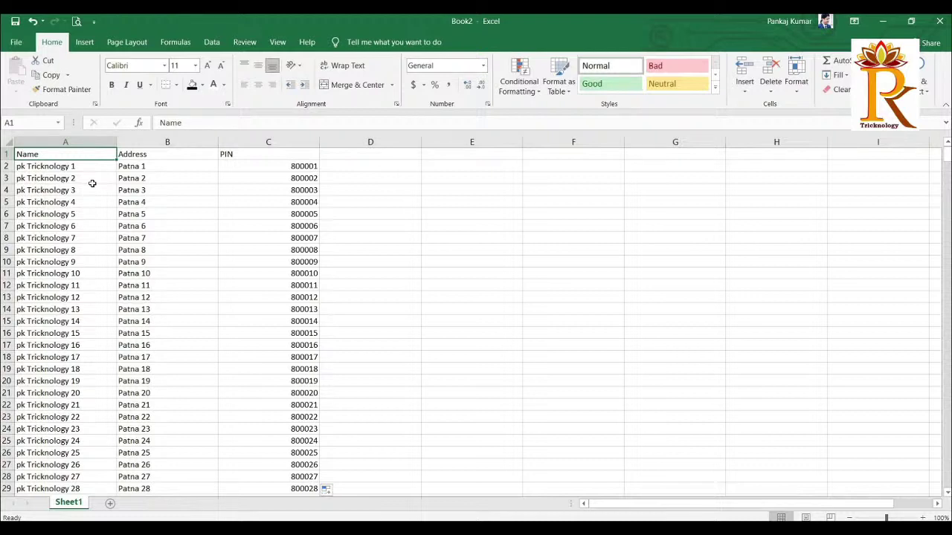
pyautogui.press('Right')
pyautogui.press('Right')
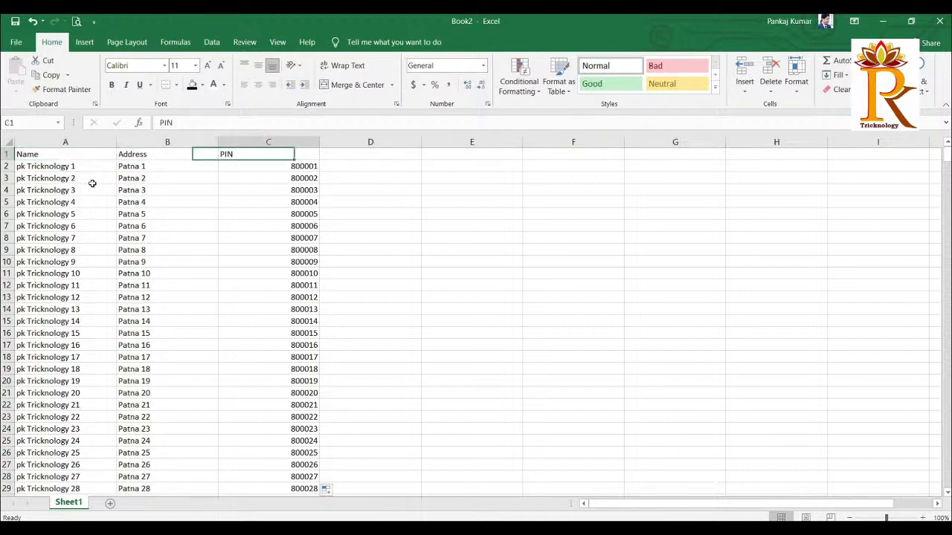
pyautogui.press('Left')
pyautogui.press('Left')
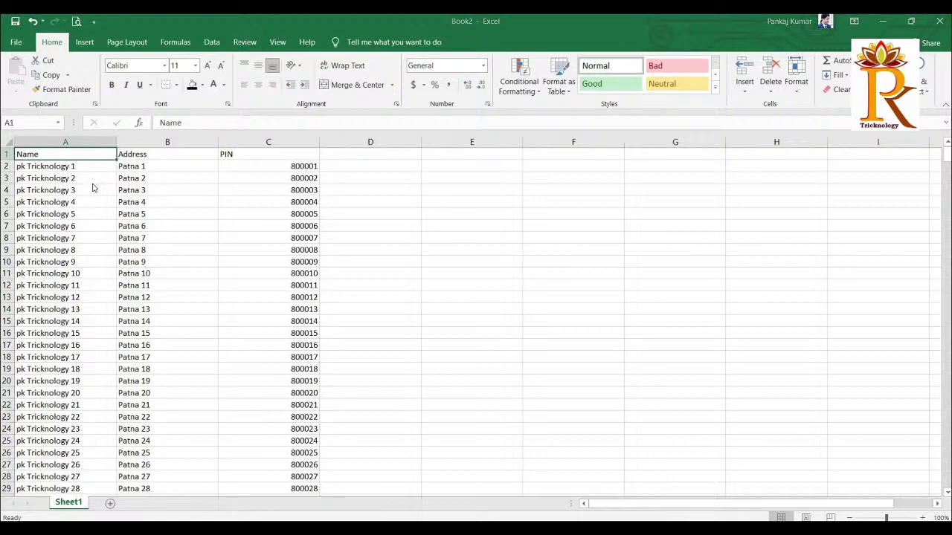
pyautogui.hotkey('ctrl', 's')
# - Save the workbook to the Desktop as 'Test'
pyautogui.click(381, 343)
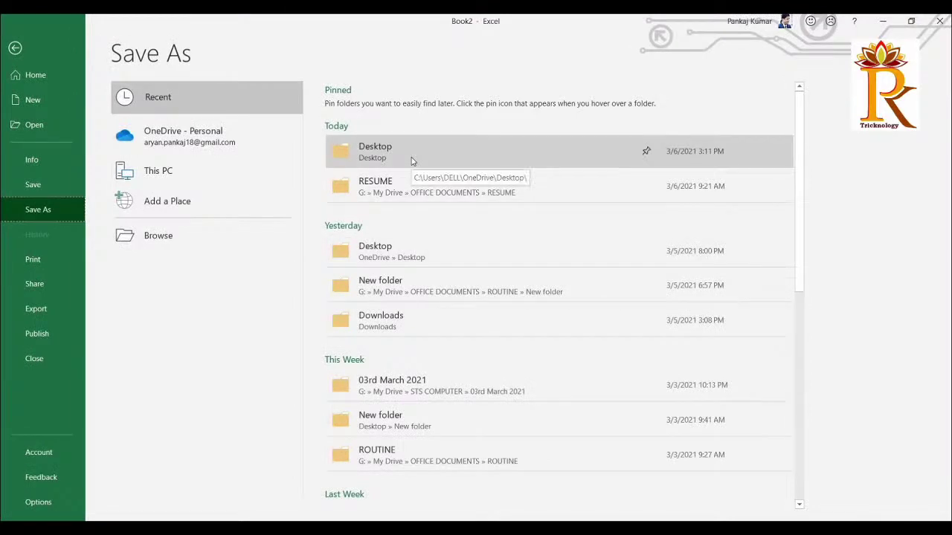
pyautogui.click(411, 158)
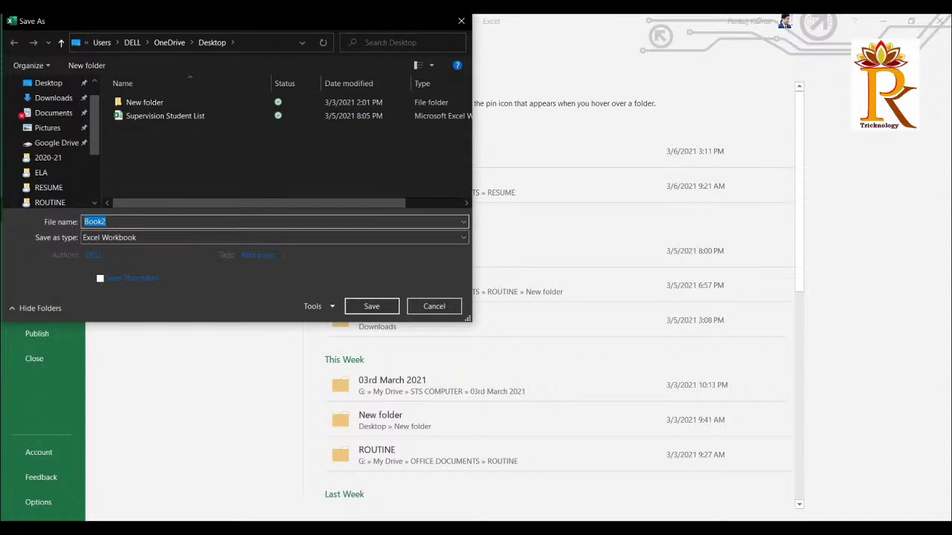
pyautogui.write('Test')
pyautogui.doubleClick(216, 222)
pyautogui.press('Return')
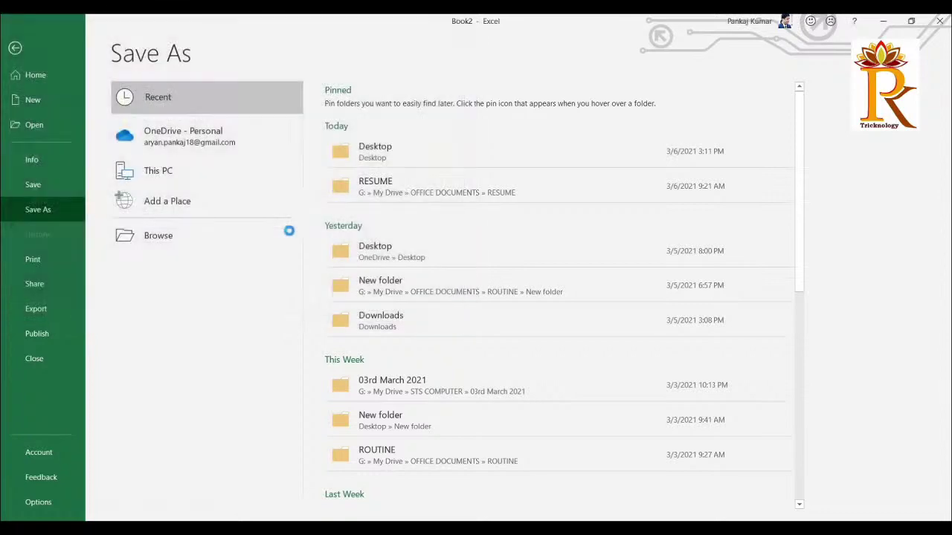
# - Check the data through its last row, return to A1, and go back to the Word letter
pyautogui.click(345, 275)
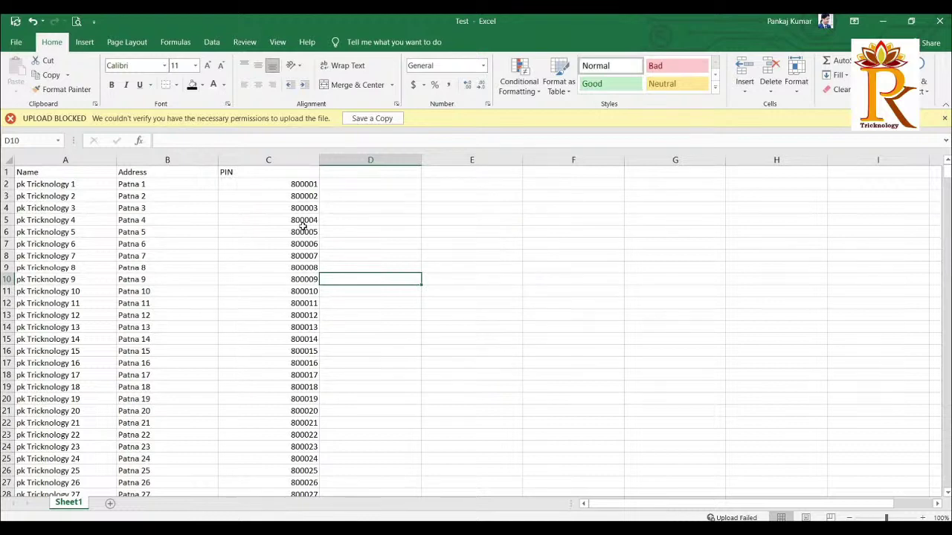
pyautogui.press('Left')
pyautogui.hotkey('ctrl', 'Left')
pyautogui.hotkey('ctrl', 'Up')
pyautogui.press('Down')
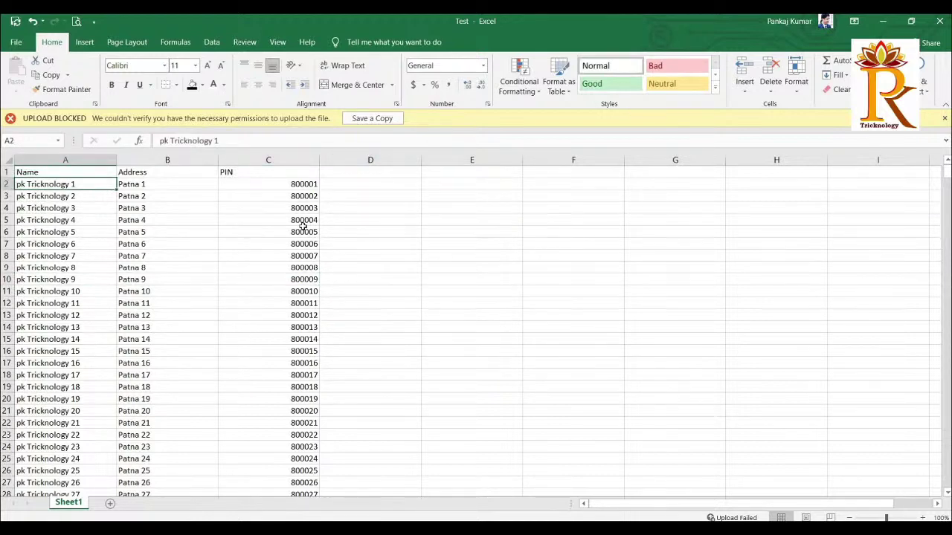
pyautogui.hotkey('ctrl', 'Down')
pyautogui.hotkey('ctrl', 'Up')
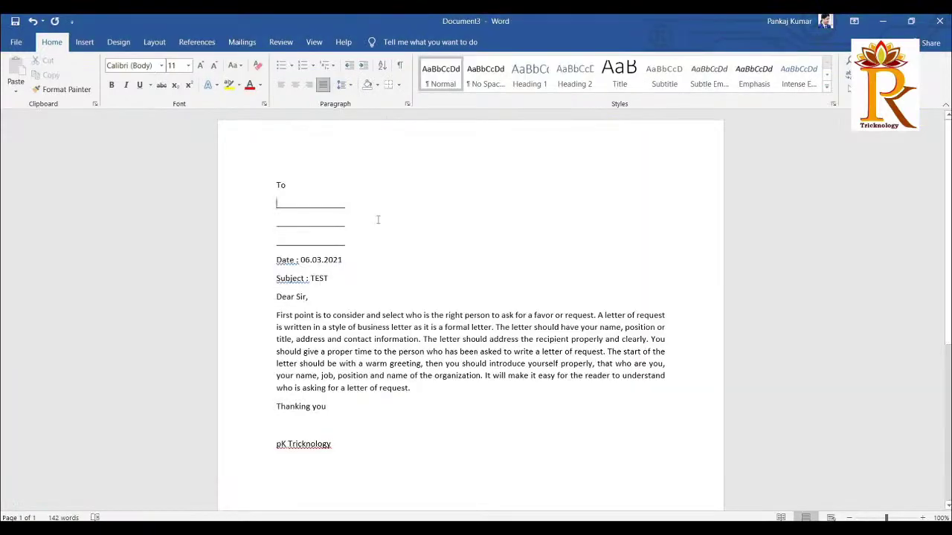
pyautogui.hotkey('shift', 'End')
# - Label the third recipient line 'PIN -'
pyautogui.hotkey('shift', 'Down')
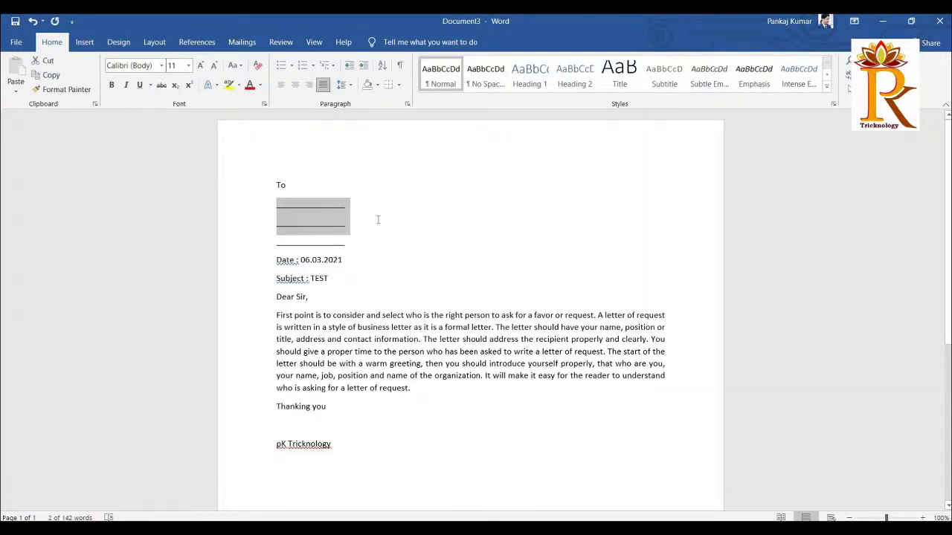
pyautogui.hotkey('shift', 'Up')
pyautogui.press('Right')
pyautogui.press('Home')
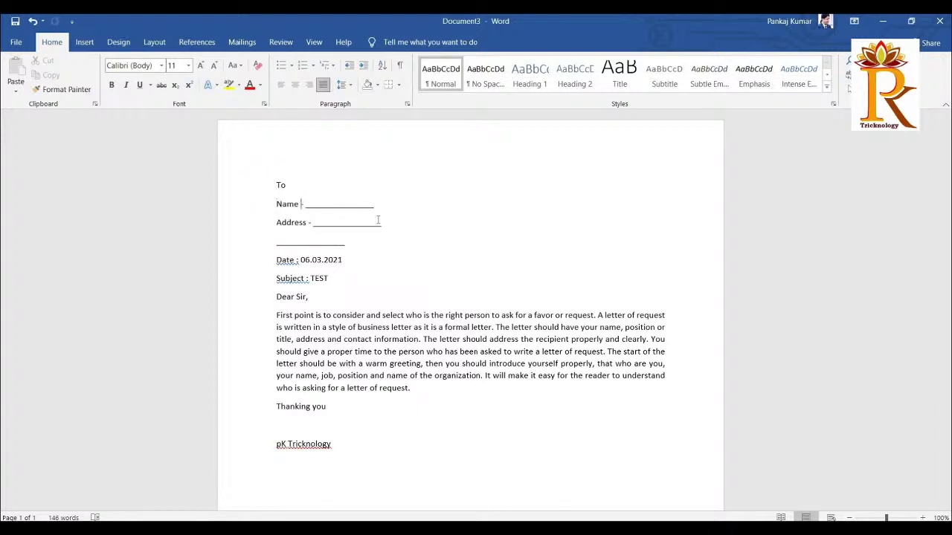
pyautogui.press('Down')
pyautogui.press('Down')
pyautogui.press('Home')
pyautogui.write('PIN -')
# - Delete the underline blanks after 'Name -', 'Address -' and 'PIN -'
pyautogui.press('Up')
pyautogui.press('Up')
pyautogui.hotkey('shift', 'End')
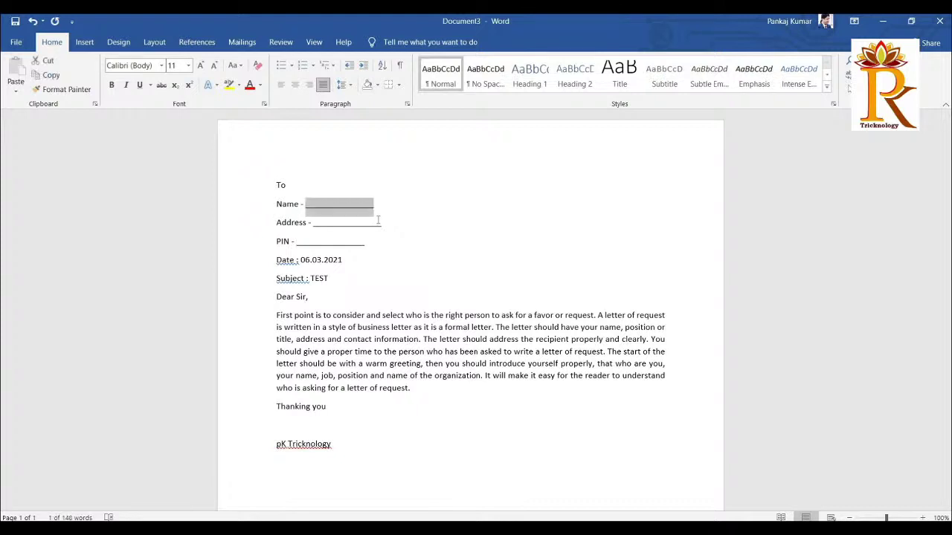
pyautogui.press('Delete')
pyautogui.press('Down')
pyautogui.press('Right')
pyautogui.press('Right')
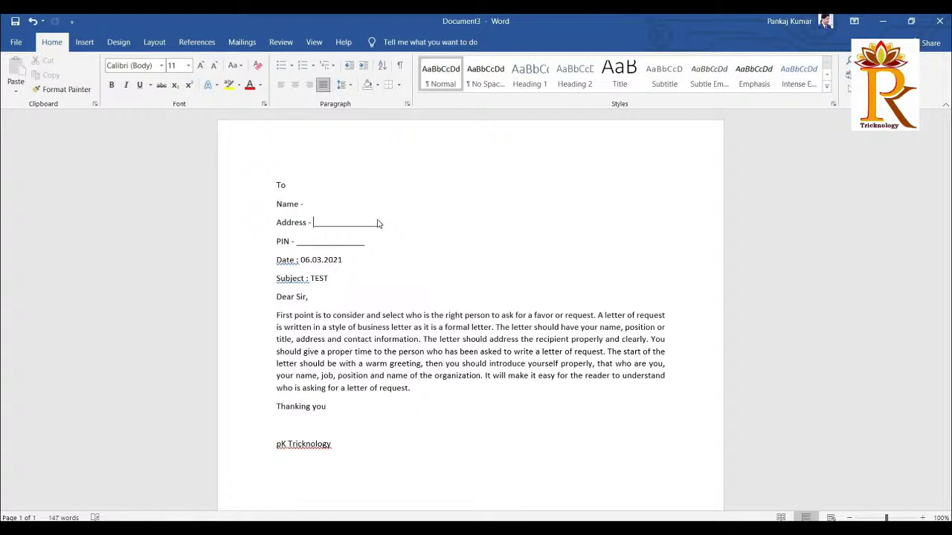
pyautogui.hotkey('shift', 'End')
pyautogui.press('Delete')
pyautogui.press('Down')
pyautogui.hotkey('shift', 'End')
pyautogui.press('Delete')
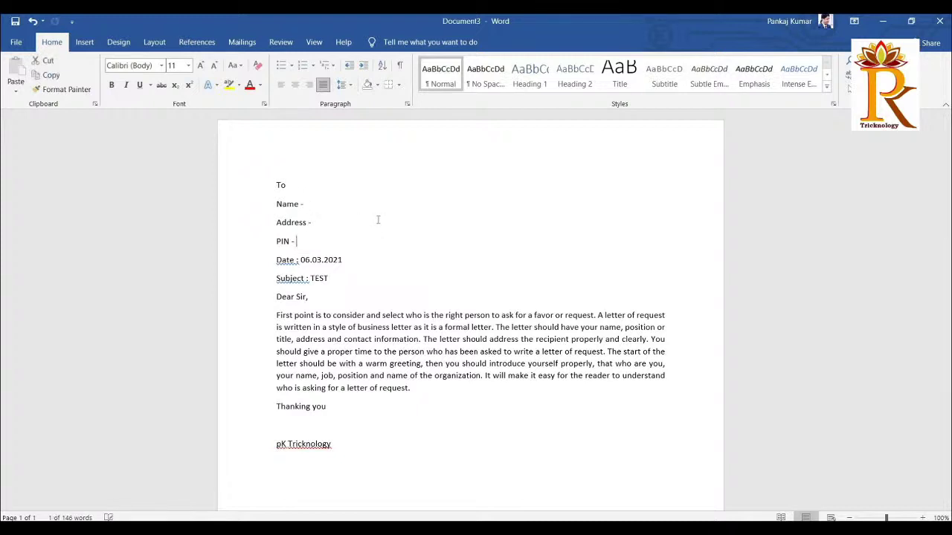
pyautogui.press('Up')
pyautogui.press('Up')
pyautogui.doubleClick(365, 221)
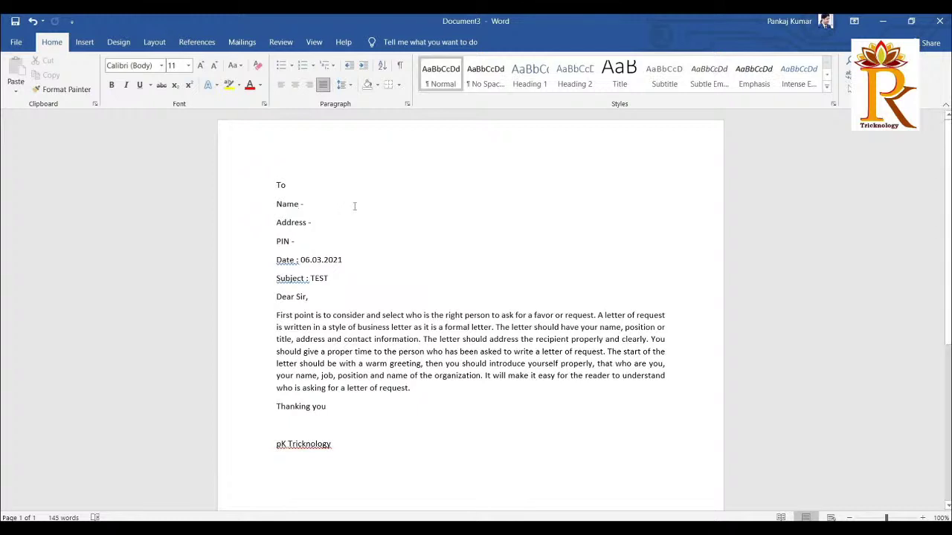
pyautogui.hotkey('ctrl', 'z')
pyautogui.click(344, 200)
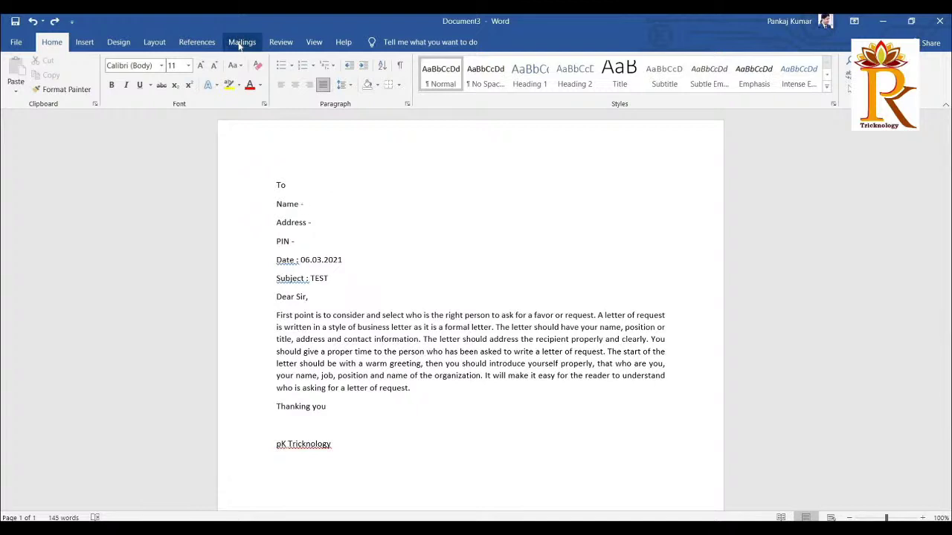
# - Start a Letters mail merge from the Mailings tab and open the Select Recipients choices
pyautogui.click(240, 43)
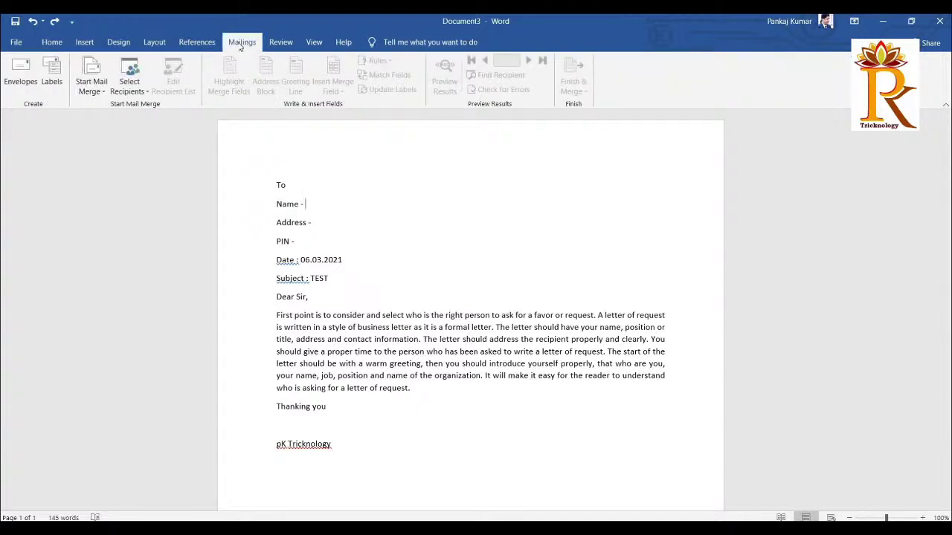
pyautogui.click(89, 87)
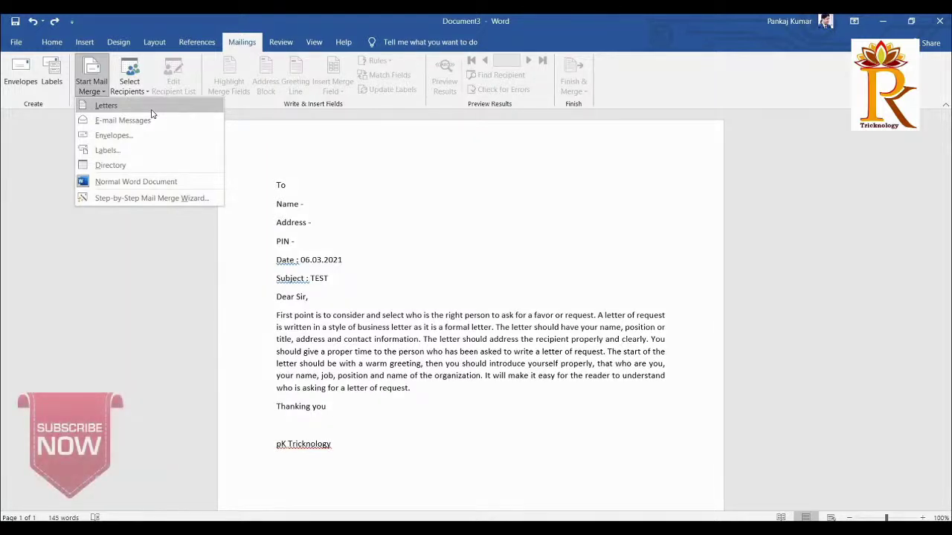
pyautogui.click(149, 111)
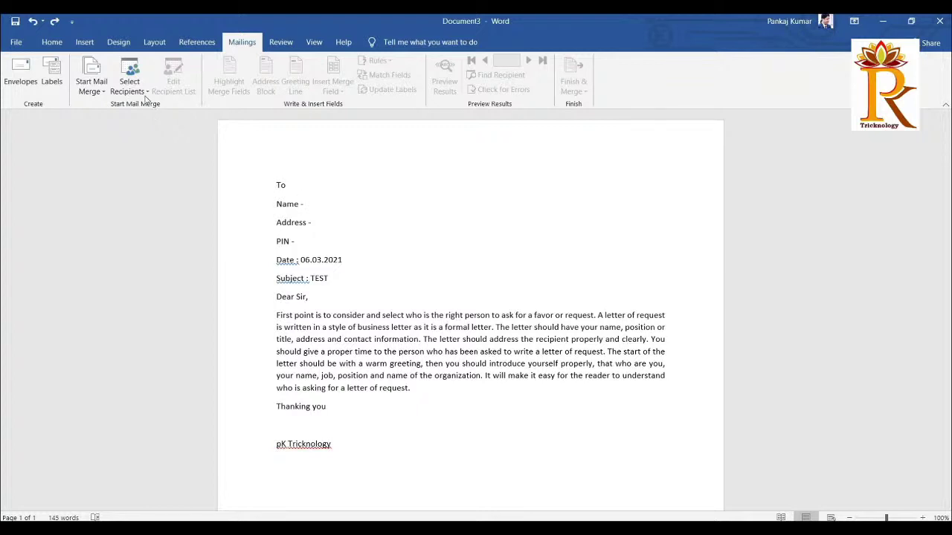
pyautogui.click(139, 92)
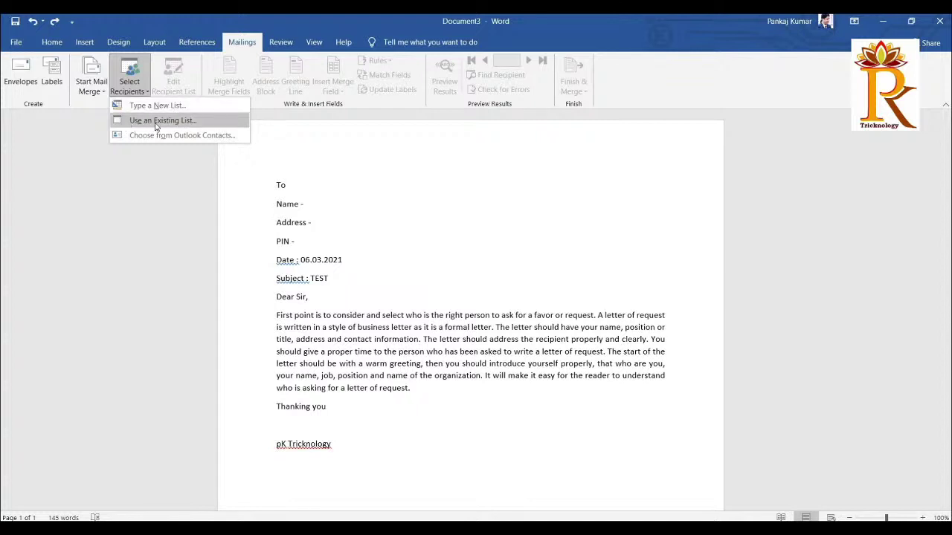
# - Use an existing list and open the Test workbook from the Desktop as the data source
pyautogui.click(167, 121)
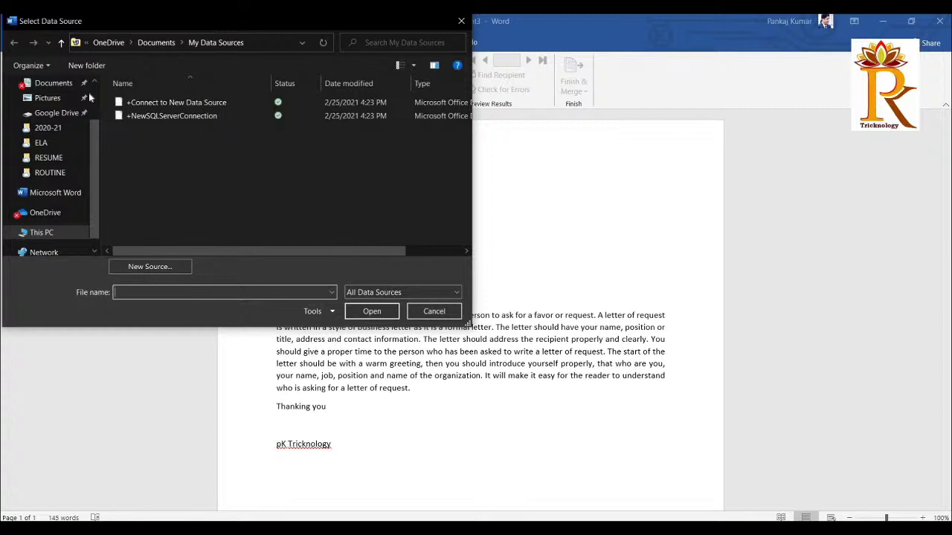
pyautogui.scroll(2, 60, 108)
pyautogui.click(60, 108)
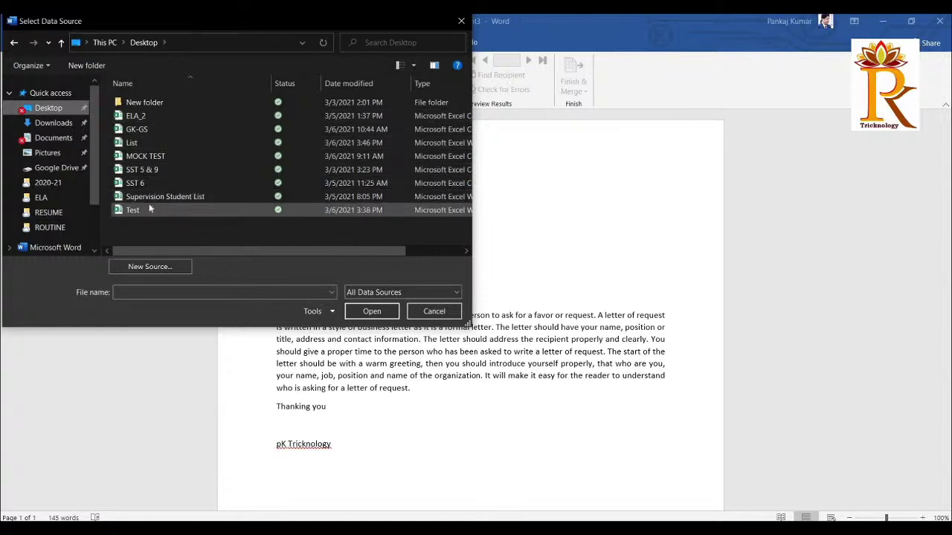
pyautogui.click(171, 213)
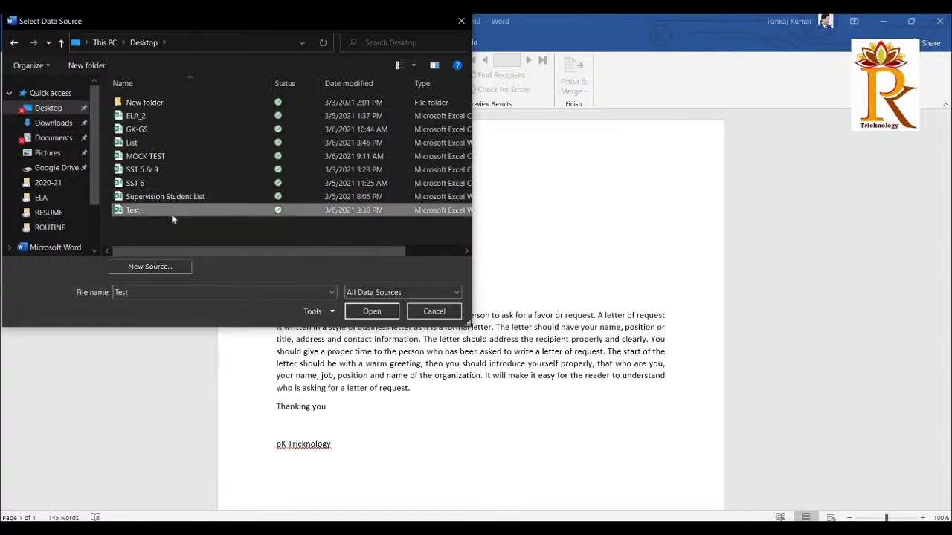
pyautogui.click(367, 312)
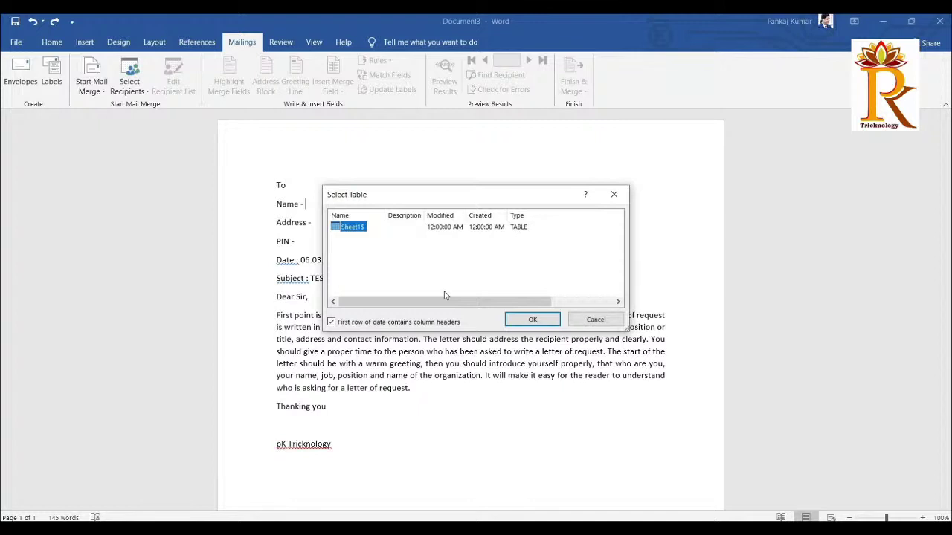
# - Accept Sheet1$ with 'First row of data contains column headers' as the recipient table
pyautogui.click(532, 320)
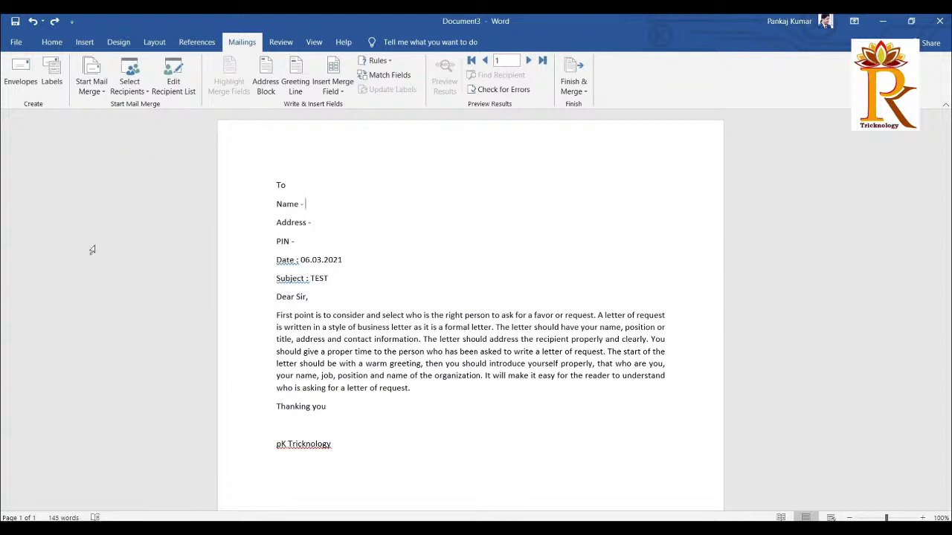
# - Insert «Name», «Address» and «PIN» merge fields after the Name -, Address - and PIN - labels
pyautogui.click(311, 203)
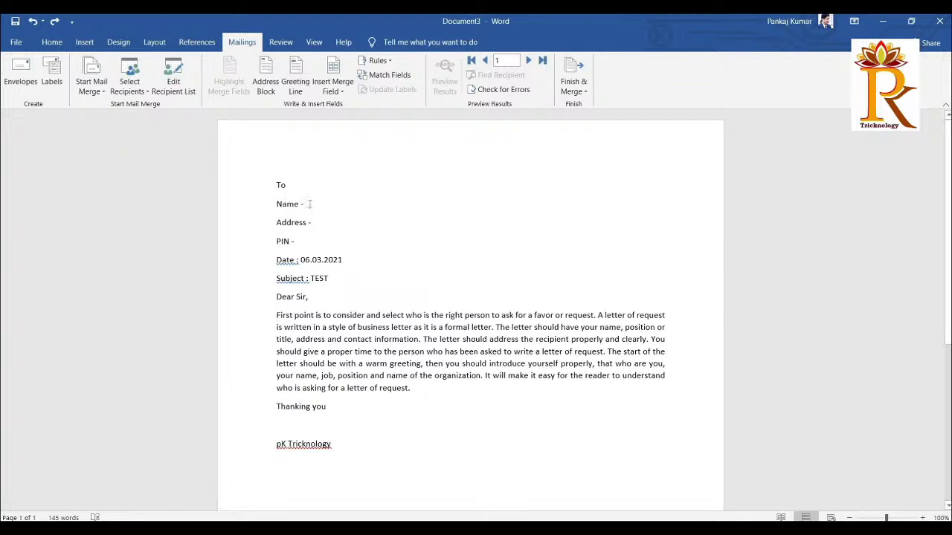
pyautogui.click(329, 93)
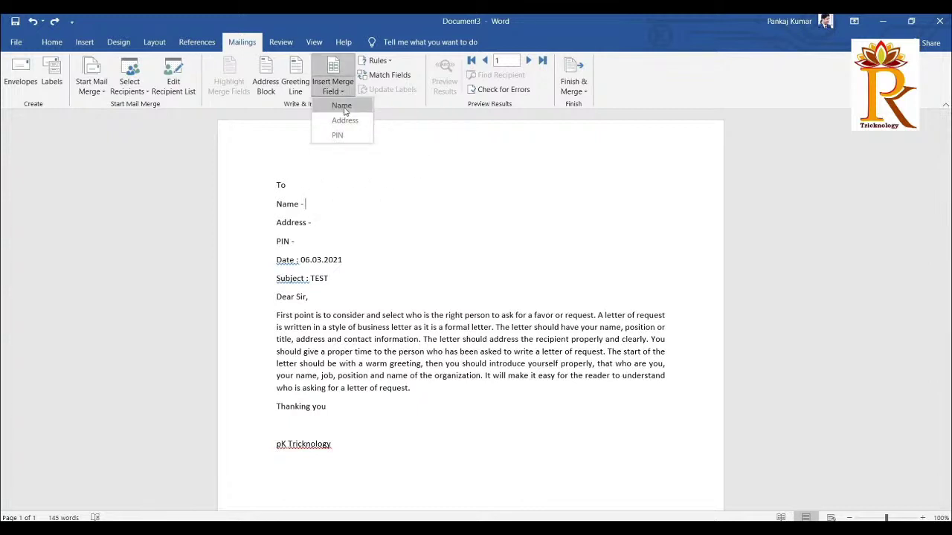
pyautogui.click(342, 107)
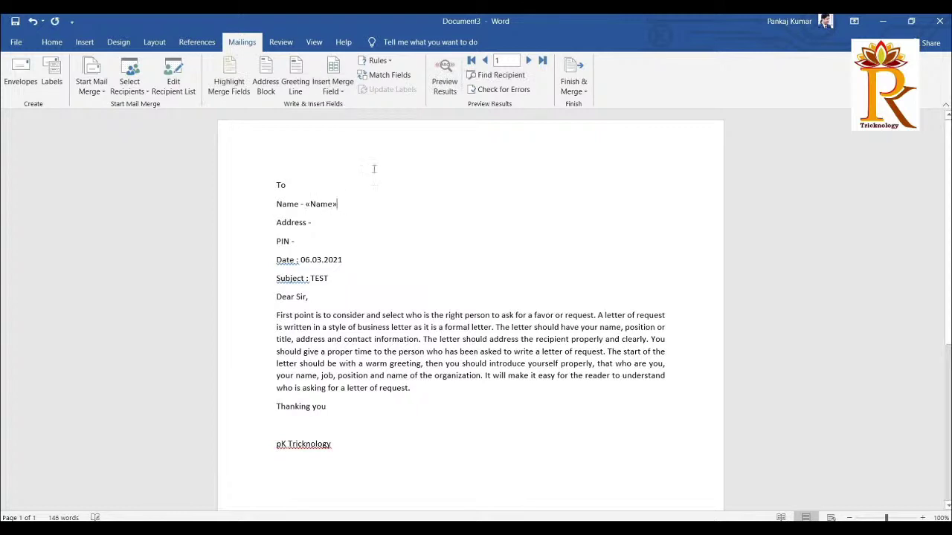
pyautogui.click(321, 221)
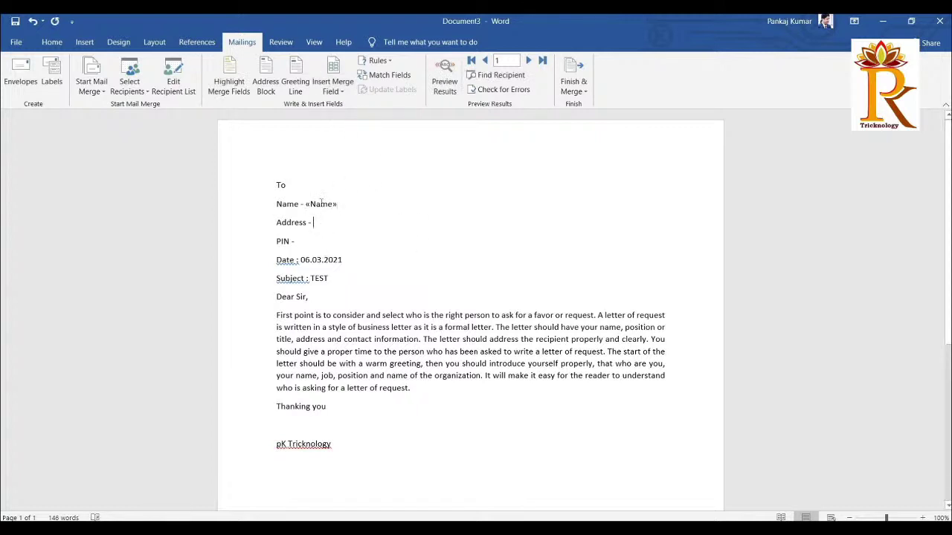
pyautogui.click(341, 89)
pyautogui.click(346, 119)
pyautogui.click(316, 235)
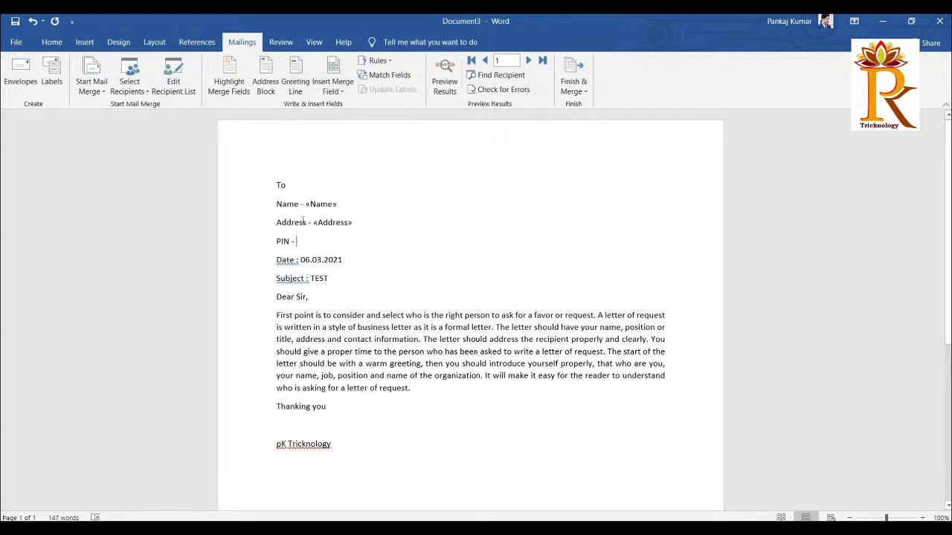
pyautogui.click(340, 89)
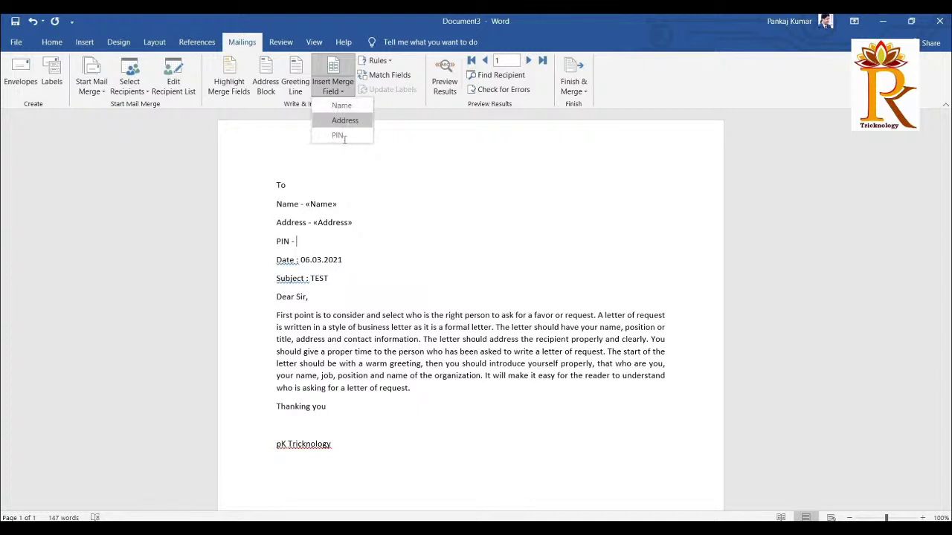
pyautogui.click(338, 135)
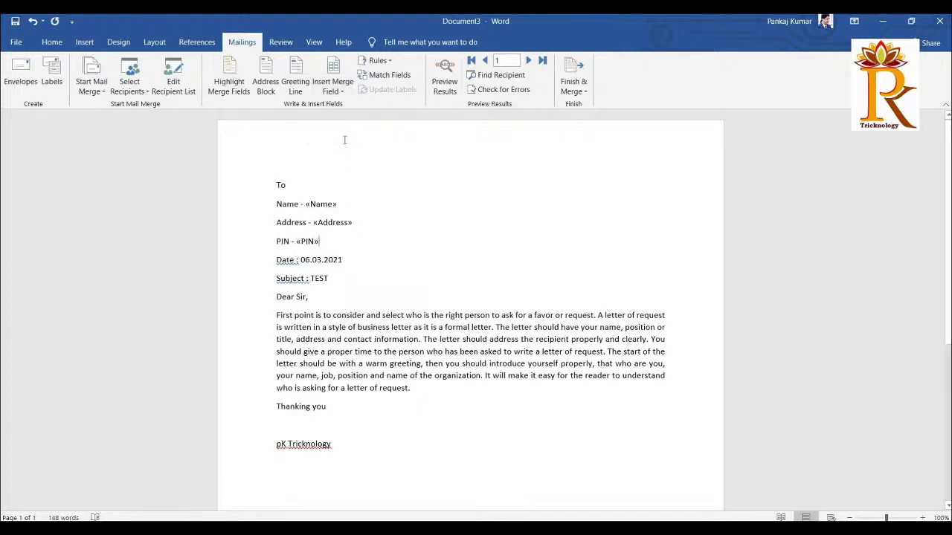
pyautogui.click(311, 204)
pyautogui.press('End')
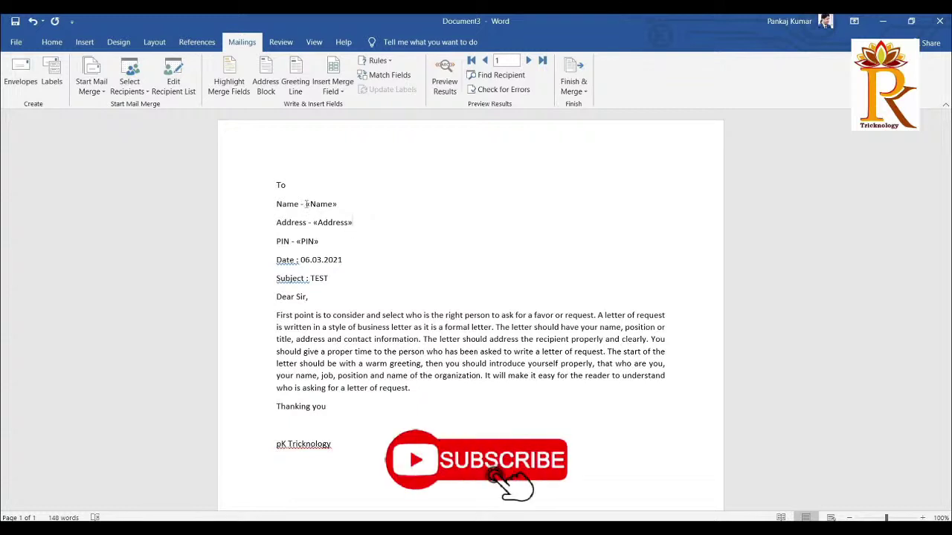
# - Turn on Preview Results and advance to record 22, pk Tricknology 22 in Patna 22
pyautogui.click(450, 73)
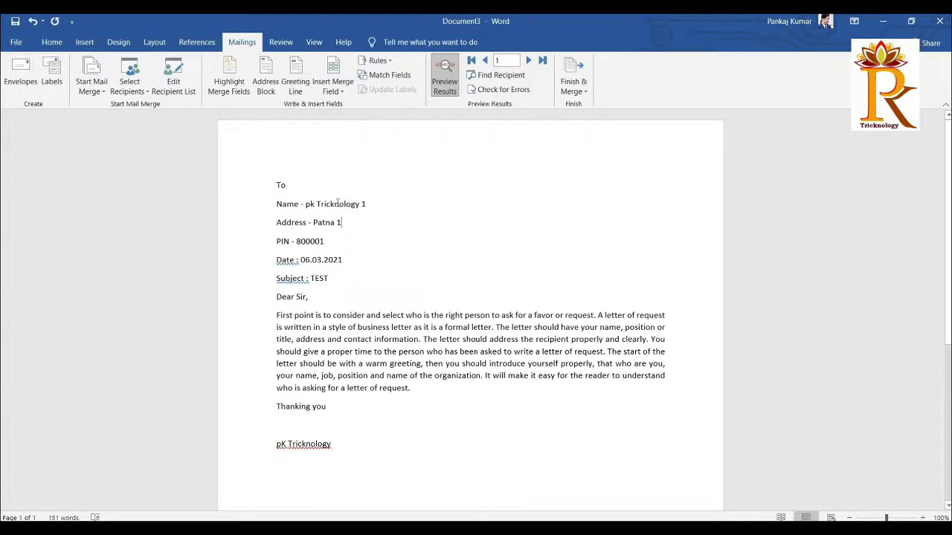
pyautogui.click(528, 61)
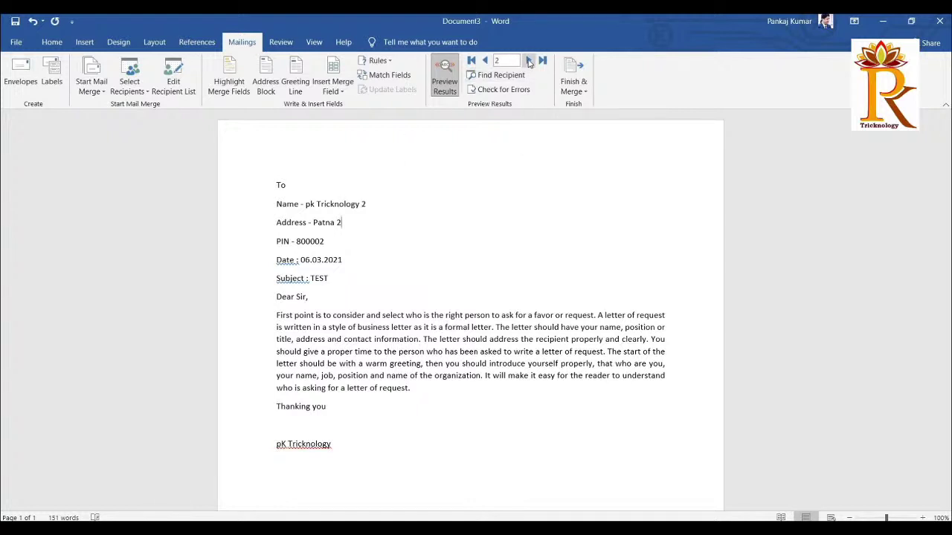
pyautogui.click(528, 61)
pyautogui.click(529, 61)
pyautogui.click(529, 61)
pyautogui.click(528, 61)
pyautogui.click(528, 61)
pyautogui.click(528, 61)
pyautogui.click(529, 61)
pyautogui.click(529, 61)
pyautogui.click(529, 60)
pyautogui.click(529, 61)
pyautogui.click(528, 60)
pyautogui.click(528, 60)
pyautogui.click(528, 61)
pyautogui.click(529, 60)
pyautogui.click(528, 60)
pyautogui.click(528, 60)
pyautogui.click(529, 60)
pyautogui.click(528, 60)
pyautogui.click(528, 60)
pyautogui.click(529, 60)
# - Format the merged name pk Tricknology 22 as bold 15-pt Bookman Old Style
pyautogui.click(276, 204)
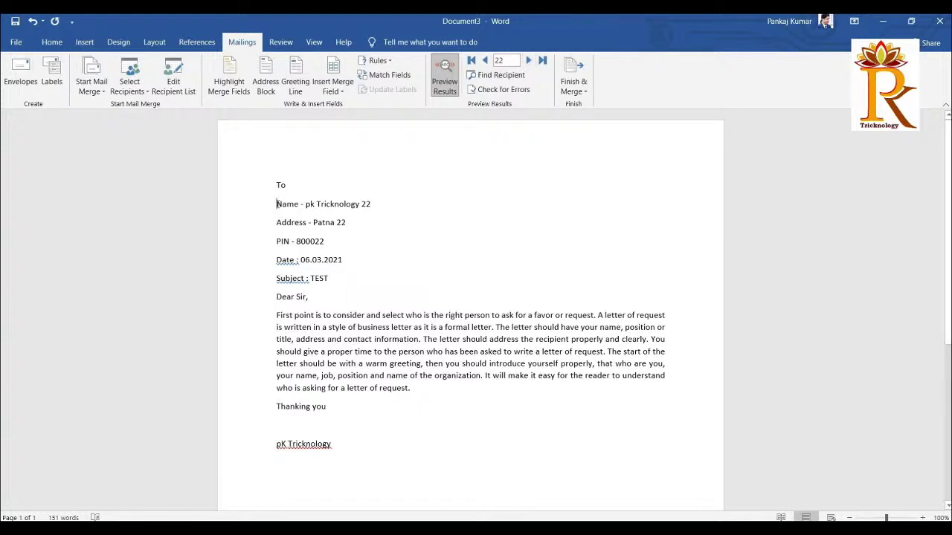
pyautogui.moveTo(277, 203); pyautogui.dragTo(370, 206)
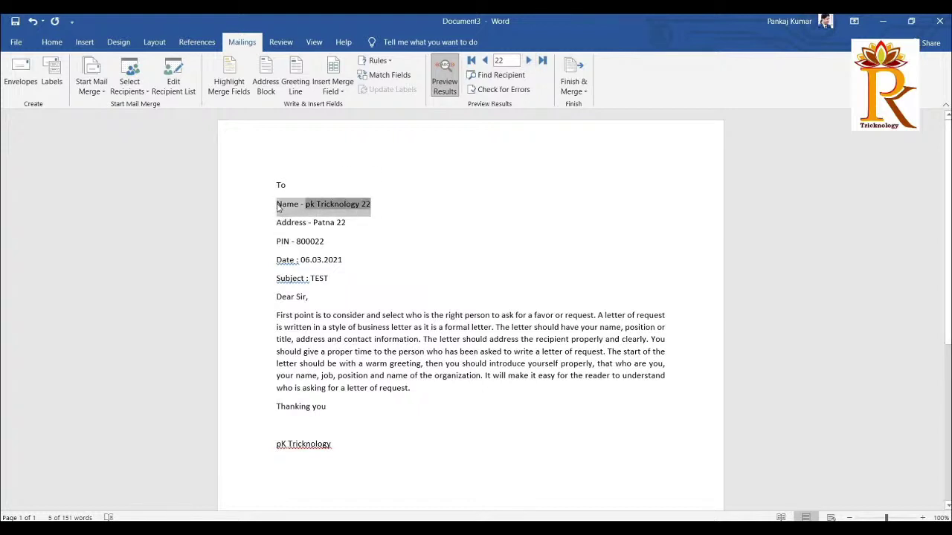
pyautogui.hotkey('shift', 'Left')
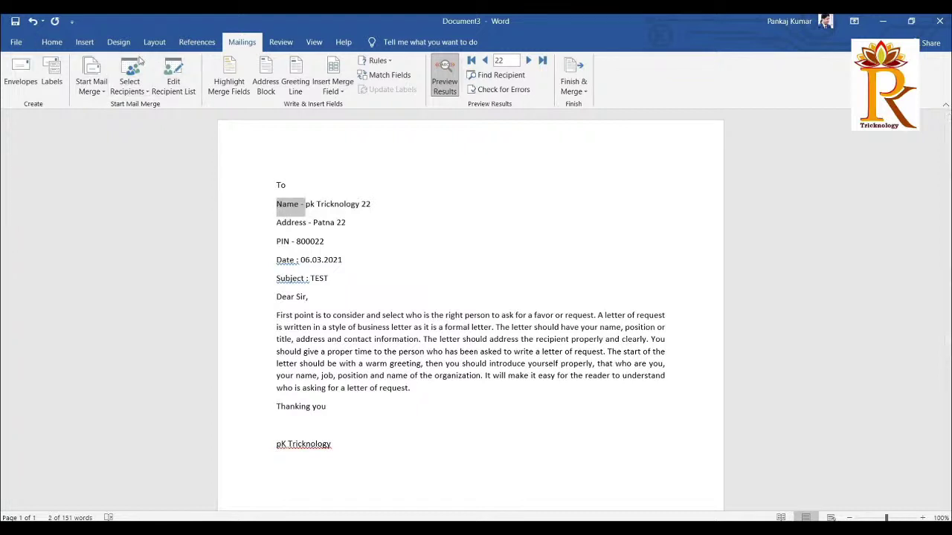
pyautogui.press('Left')
pyautogui.press('Right')
pyautogui.press('Right')
pyautogui.press('Right')
pyautogui.press('Right')
pyautogui.press('Right')
pyautogui.press('Right')
pyautogui.press('Right')
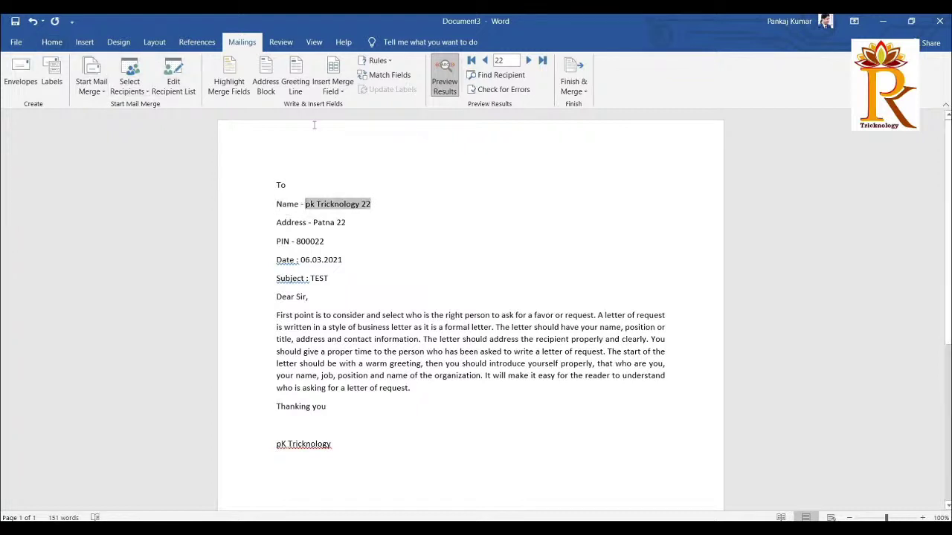
pyautogui.hotkey('ctrl', 'shift', 'Right')
pyautogui.hotkey('ctrl', 'shift', 'Right')
pyautogui.hotkey('ctrl', 'shift', 'Right')
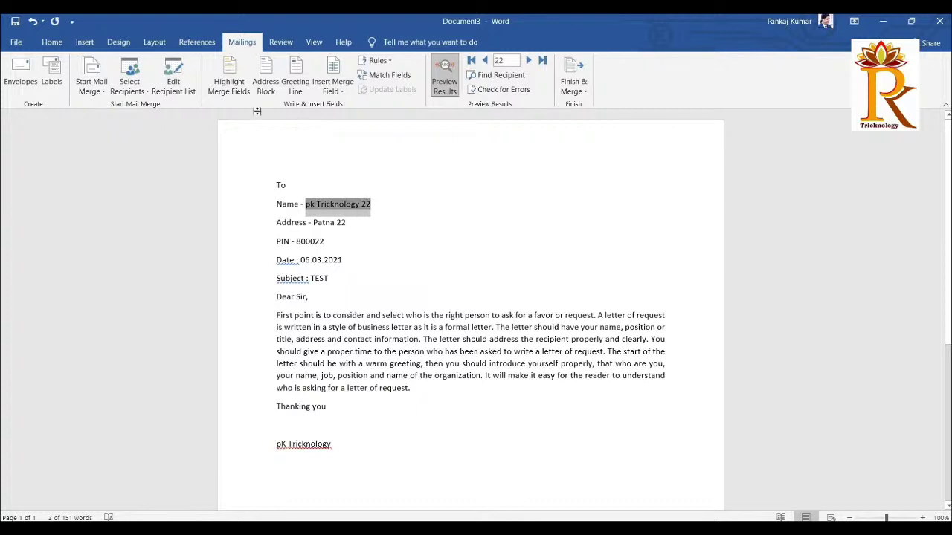
pyautogui.click(51, 43)
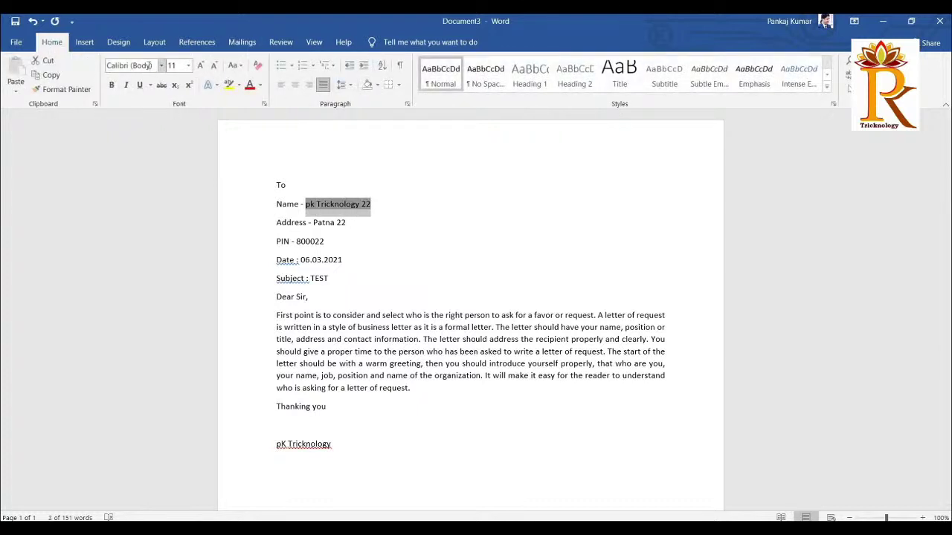
pyautogui.click(148, 65)
pyautogui.write('Book man Old S')
pyautogui.press('Tab')
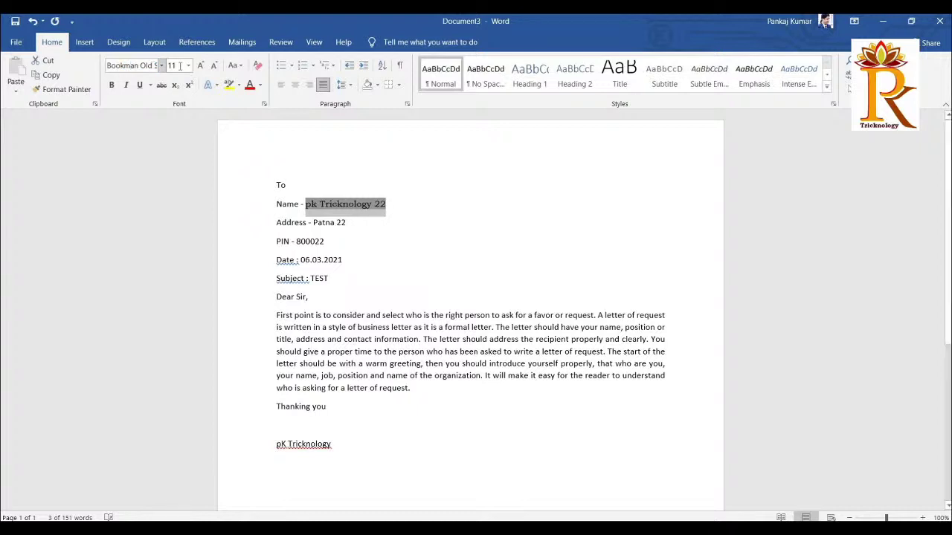
pyautogui.write('15')
pyautogui.press('Return')
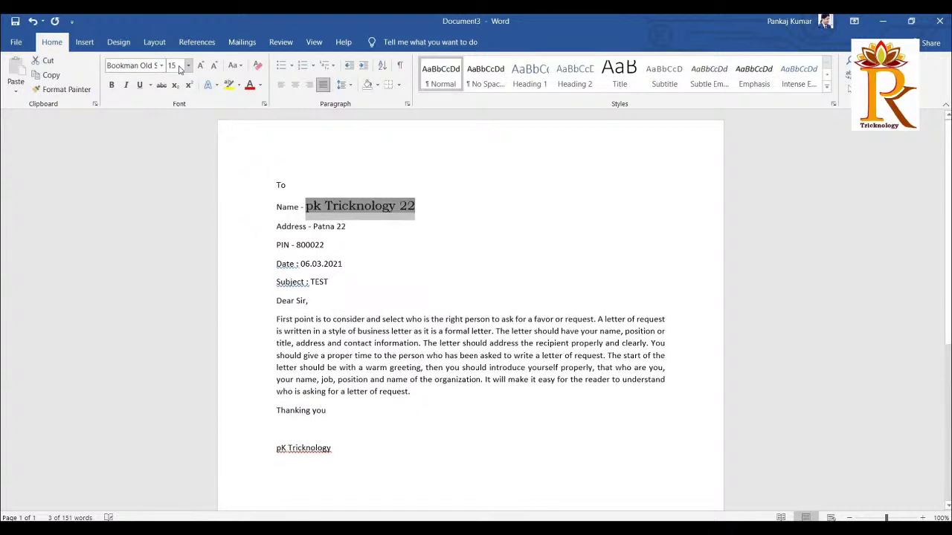
pyautogui.hotkey('ctrl', 'b')
# - Set the merged address Patna 22 to 15-pt Arial Black
pyautogui.press('Down')
pyautogui.hotkey('ctrl', 'shift', 'Left')
pyautogui.hotkey('ctrl', 'shift', 'Left')
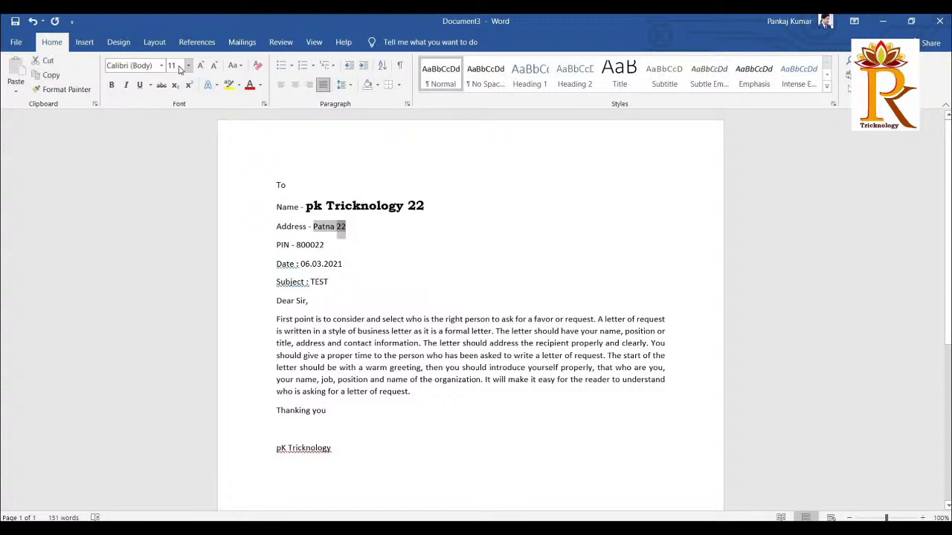
pyautogui.click(144, 66)
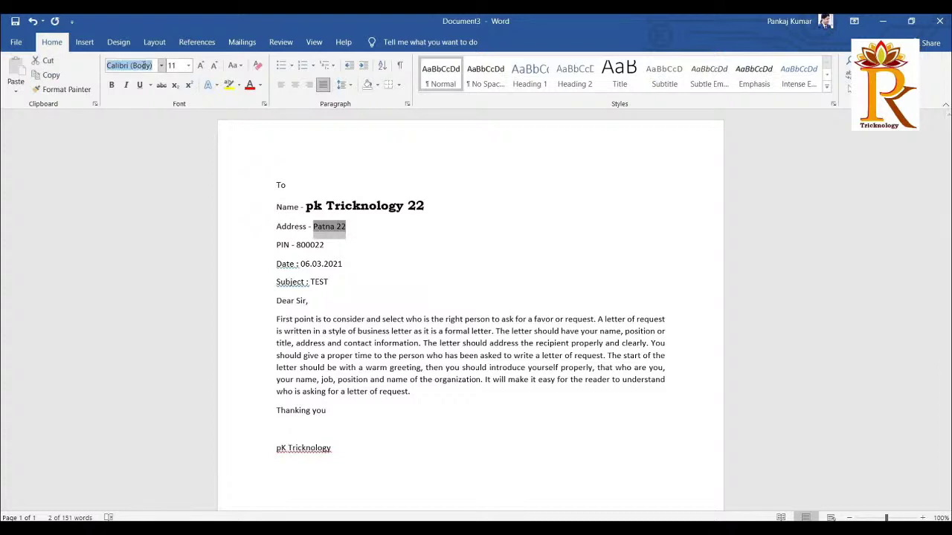
pyautogui.write('Arial Black')
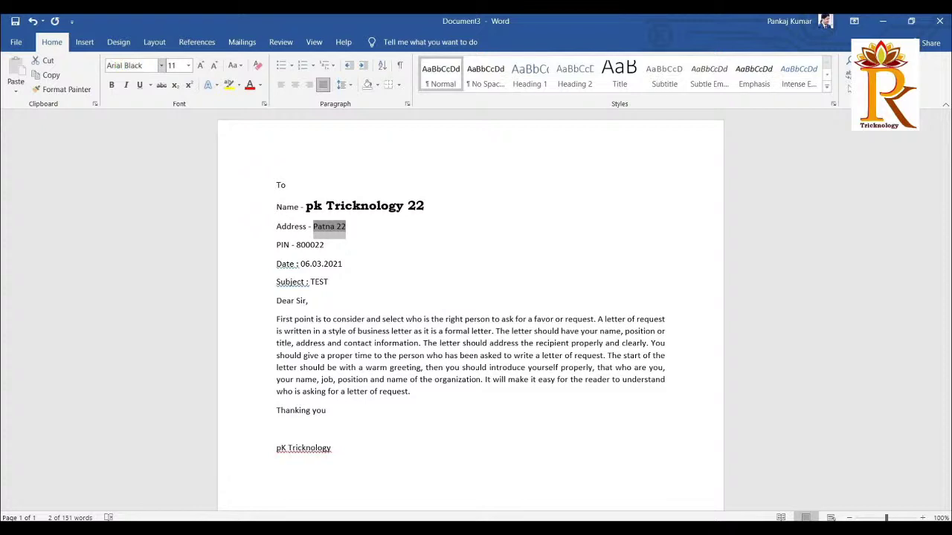
pyautogui.press('Return')
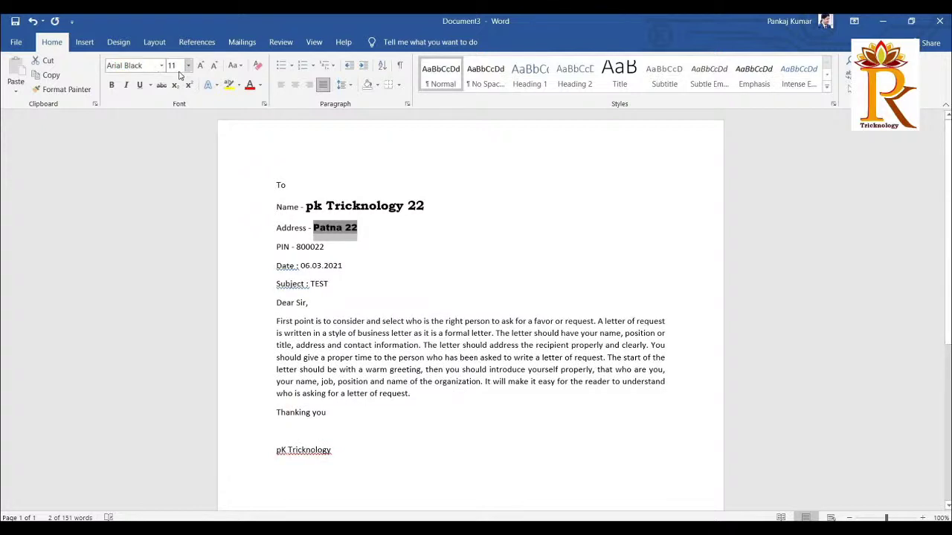
pyautogui.click(172, 65)
pyautogui.write('15')
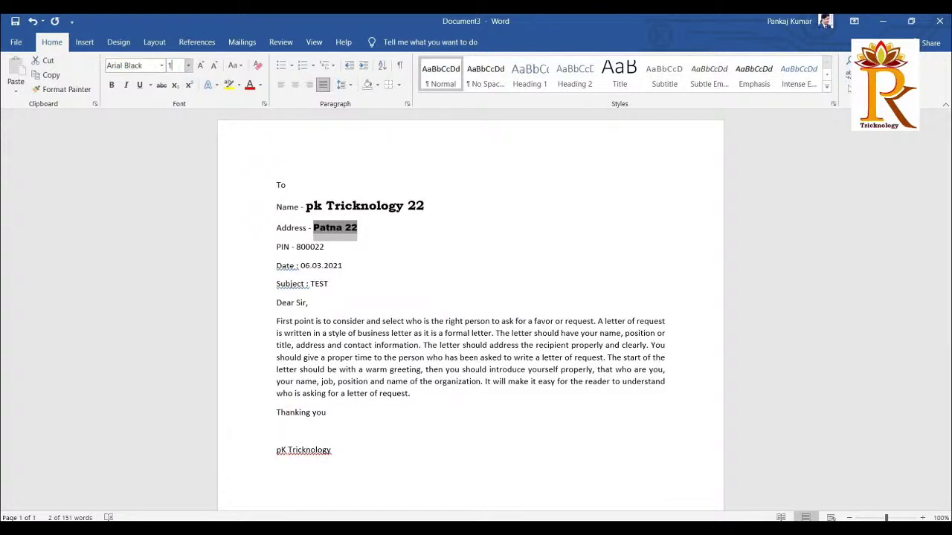
pyautogui.press('Return')
# - Set the PIN 800022 to 15-pt Adobe Garamond Pro Bold and check the name formatting
pyautogui.doubleClick(310, 251)
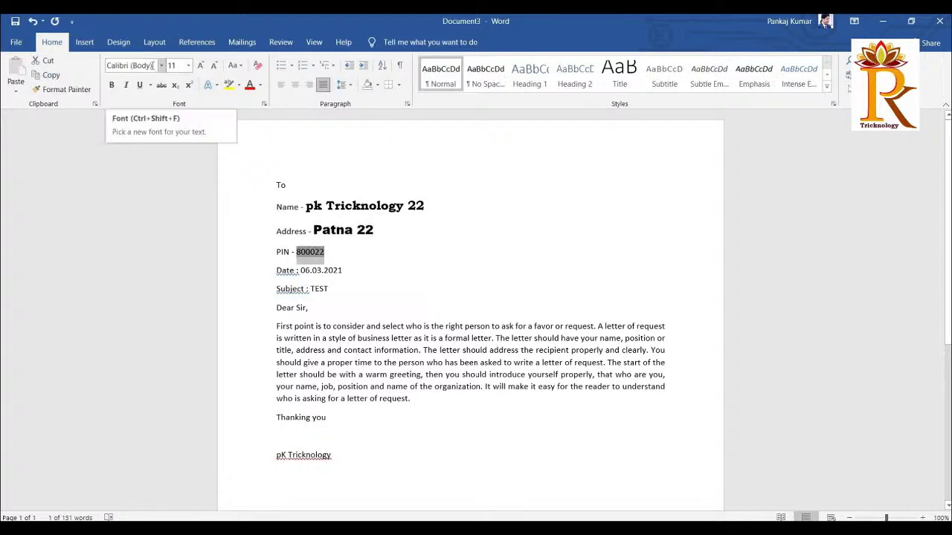
pyautogui.click(152, 65)
pyautogui.click(161, 65)
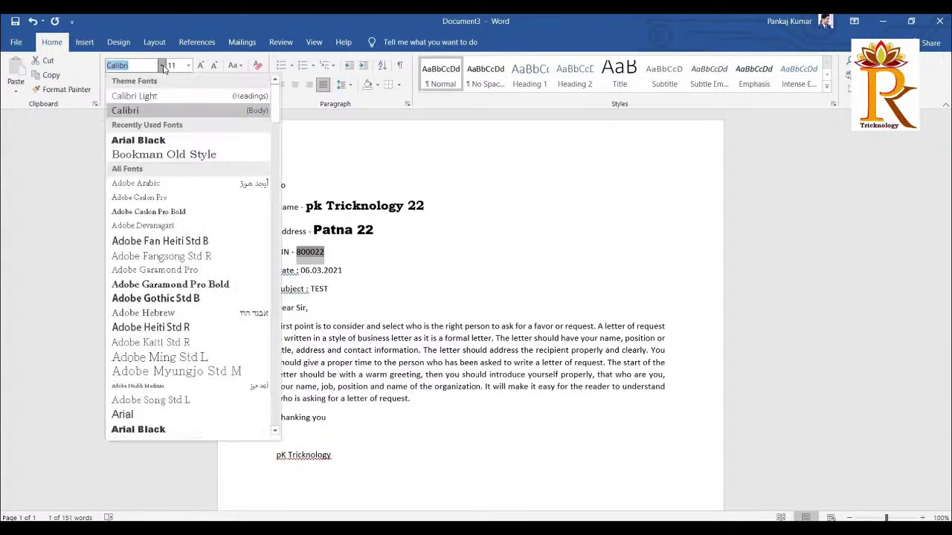
pyautogui.click(143, 286)
pyautogui.click(171, 65)
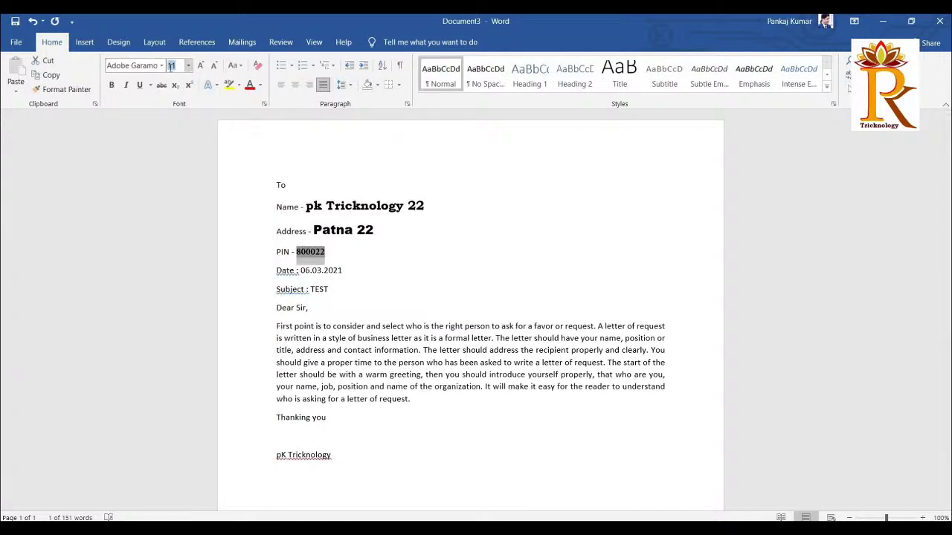
pyautogui.write('15')
pyautogui.press('Return')
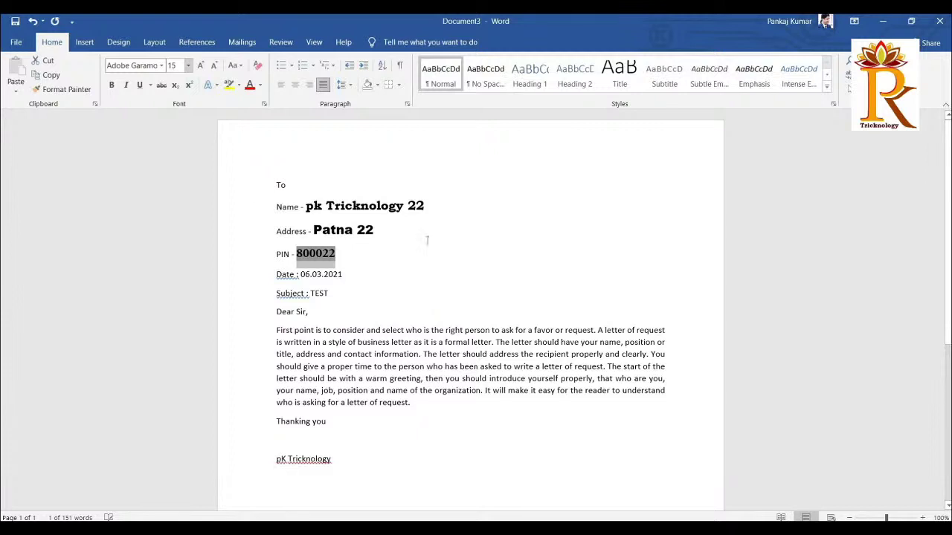
pyautogui.click(479, 253)
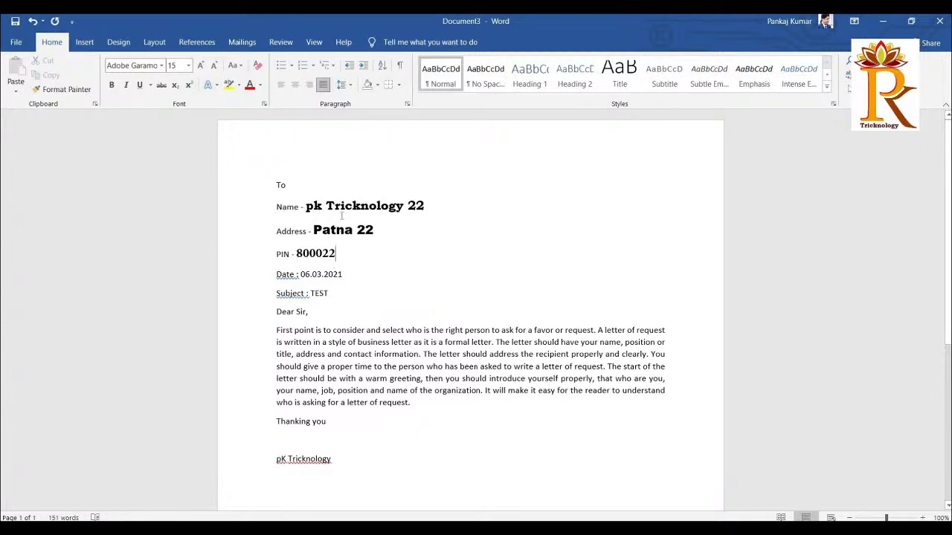
pyautogui.moveTo(425, 207); pyautogui.dragTo(305, 217)
pyautogui.click(288, 208)
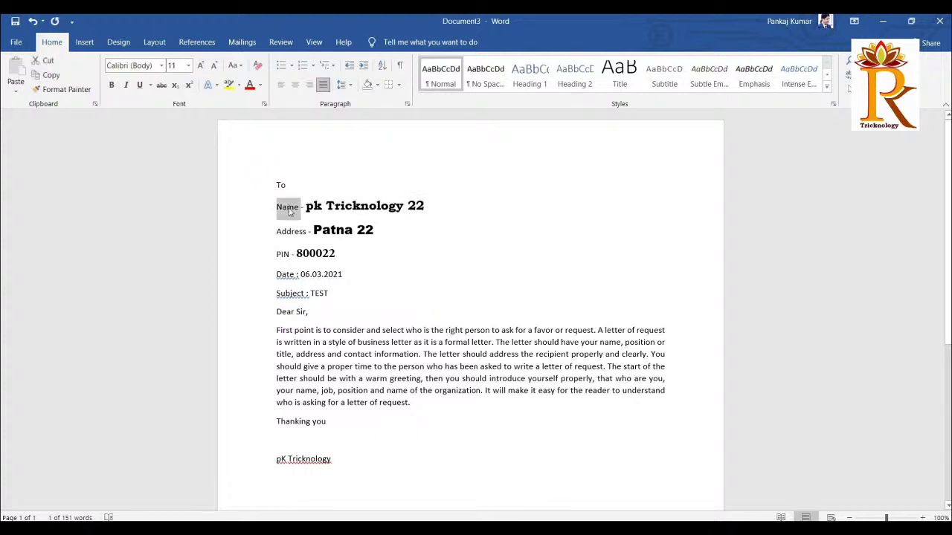
pyautogui.moveTo(276, 208); pyautogui.dragTo(305, 210)
pyautogui.click(445, 230)
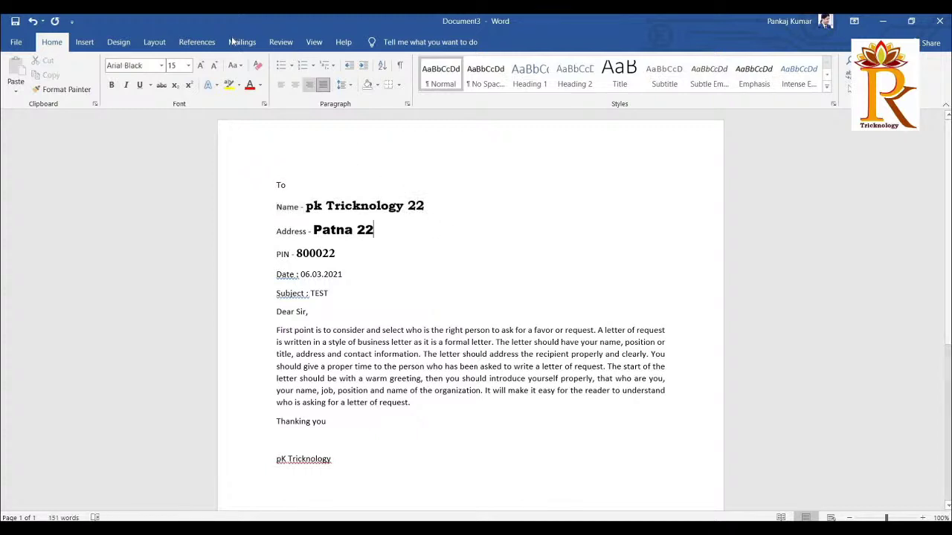
# - Advance the merge preview from record 22 to record 38
pyautogui.click(232, 43)
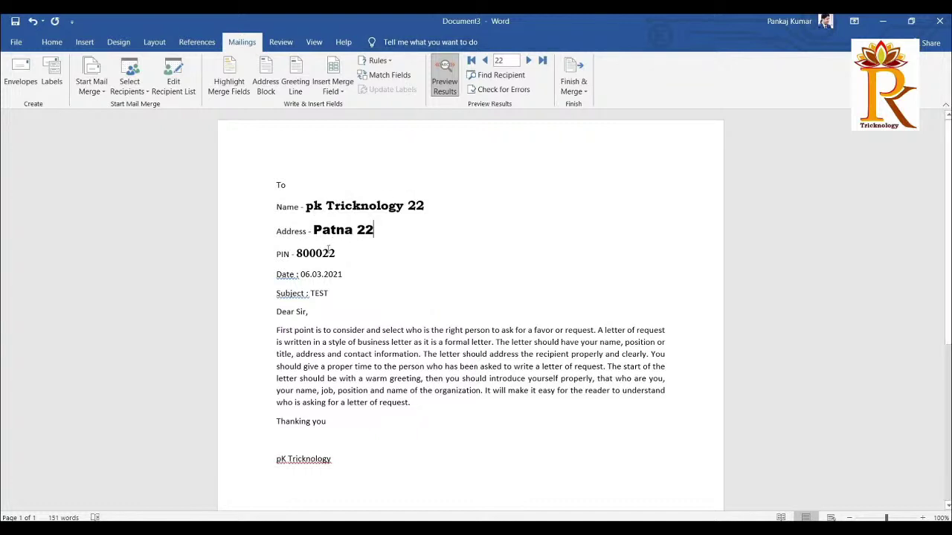
pyautogui.click(529, 60)
pyautogui.click(530, 61)
pyautogui.click(529, 61)
pyautogui.click(530, 60)
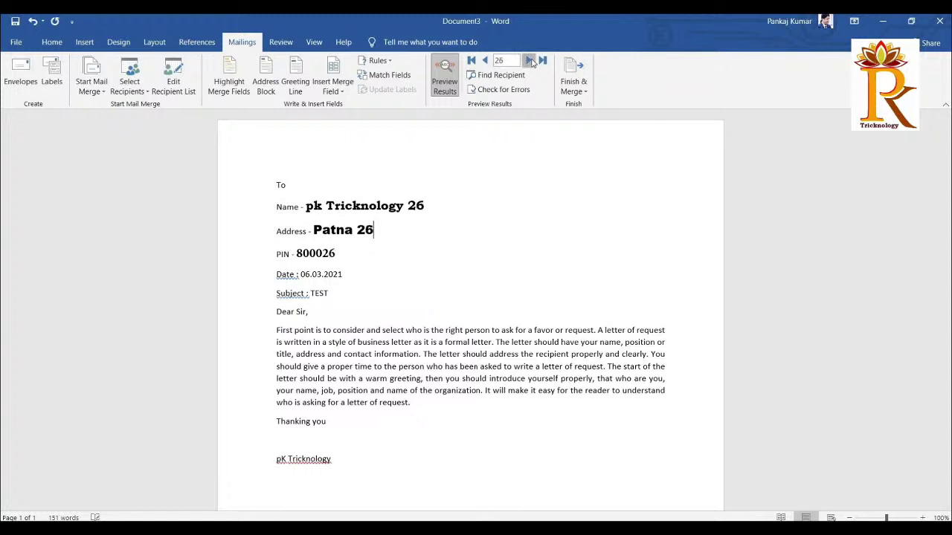
pyautogui.click(529, 60)
pyautogui.click(529, 60)
pyautogui.click(530, 60)
pyautogui.click(530, 60)
pyautogui.click(529, 60)
pyautogui.click(529, 60)
pyautogui.click(529, 60)
pyautogui.doubleClick(529, 60)
pyautogui.click(529, 60)
pyautogui.click(529, 61)
pyautogui.click(529, 60)
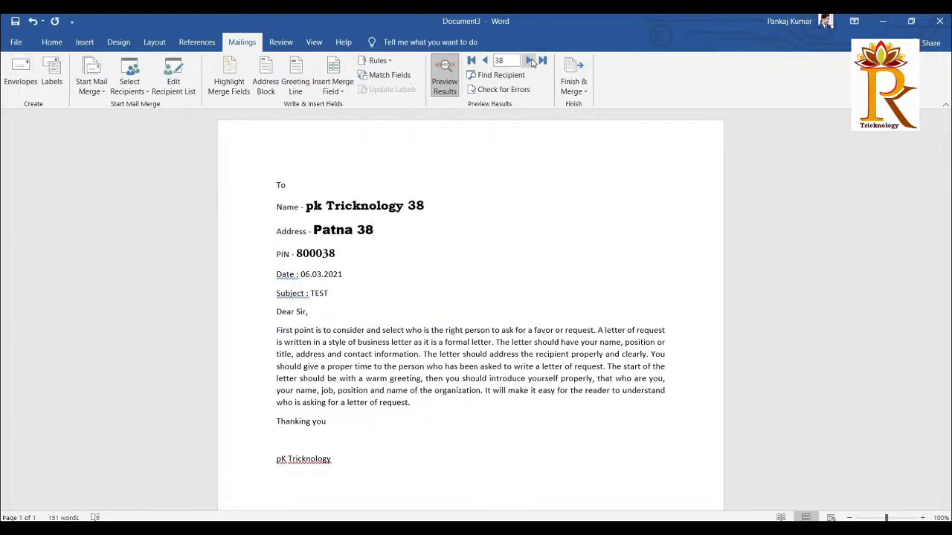
# - Open the Print page with Ctrl+P to preview recipient 38's letter and select the Pages box
pyautogui.hotkey('ctrl', 'p')
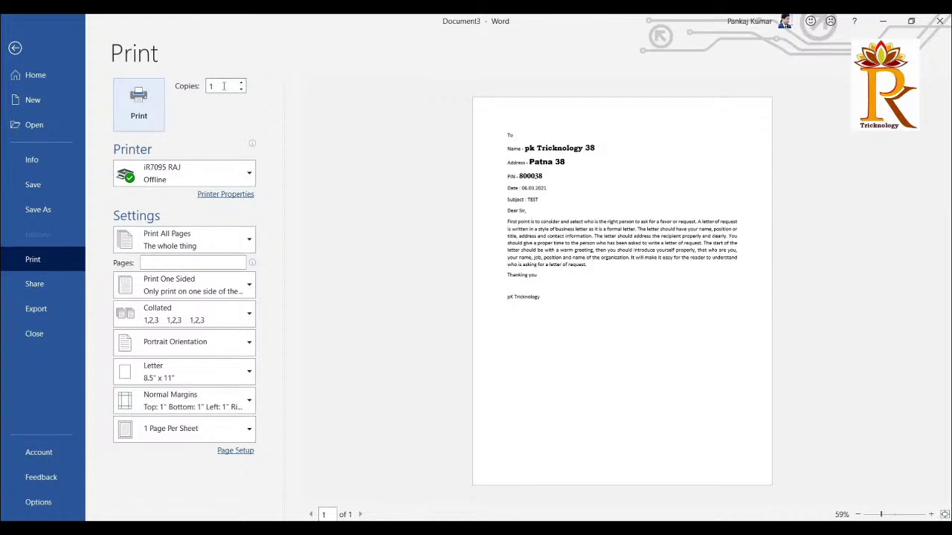
pyautogui.click(164, 261)
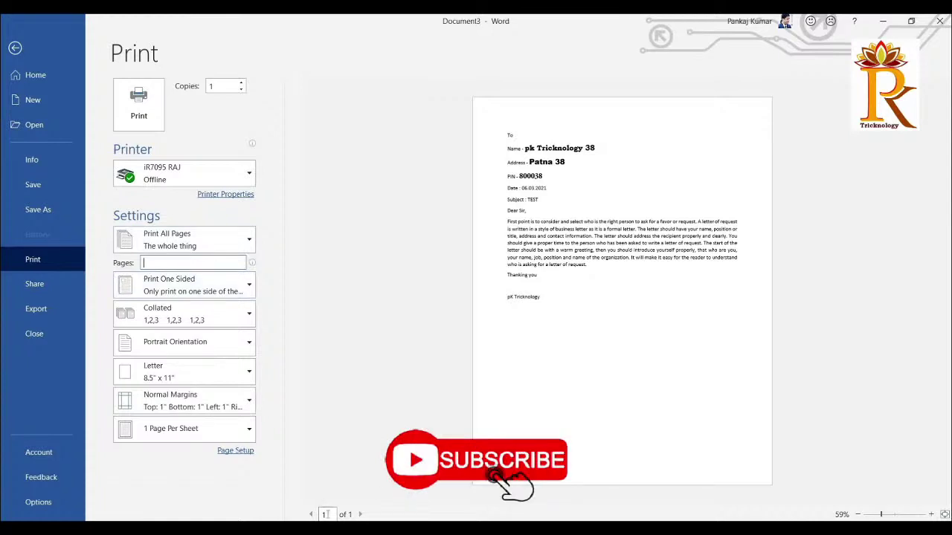
pyautogui.click(343, 462)
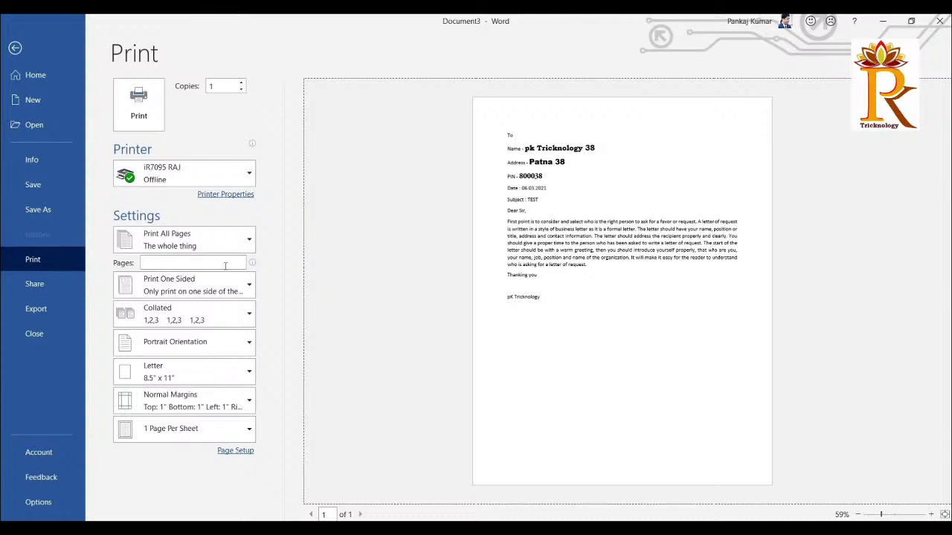
# - Set the print range to Print Current Page, then exit Print back to the letter with Esc
pyautogui.click(191, 246)
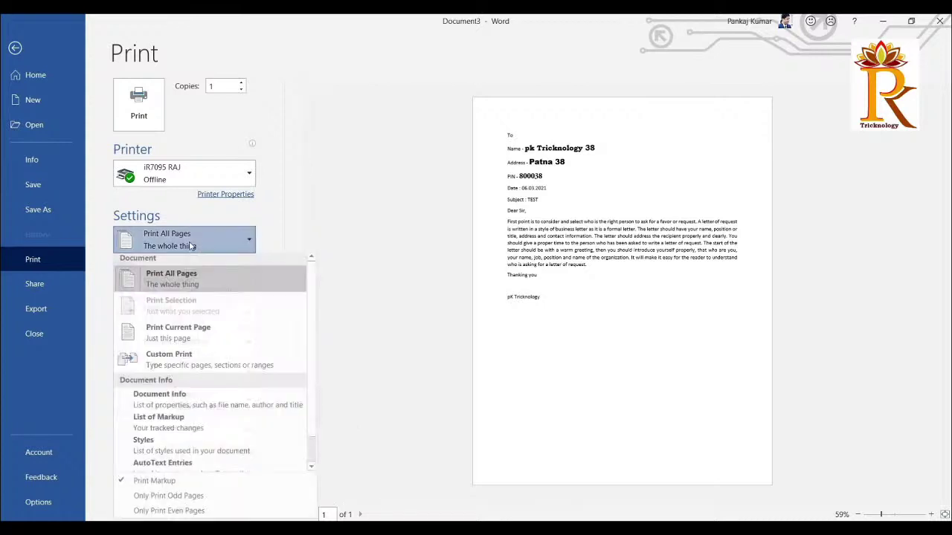
pyautogui.click(178, 341)
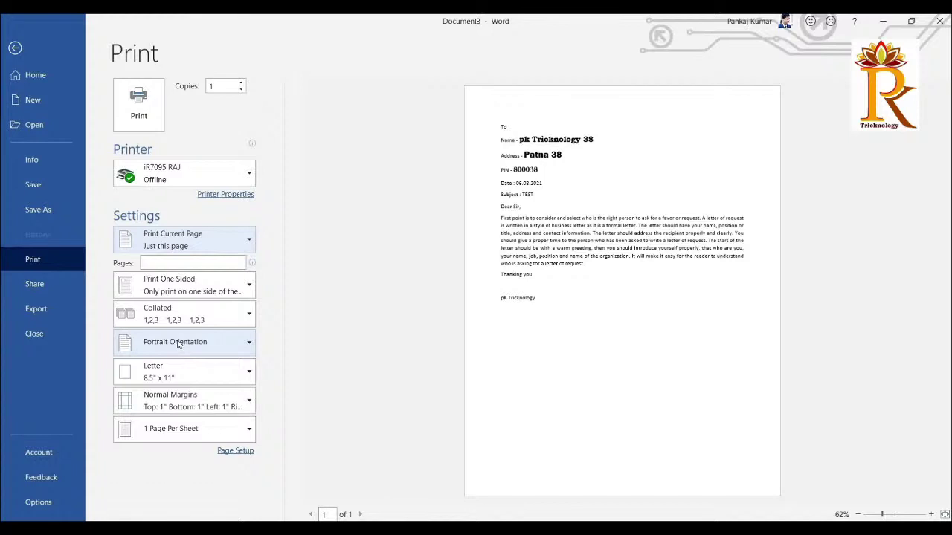
pyautogui.click(219, 249)
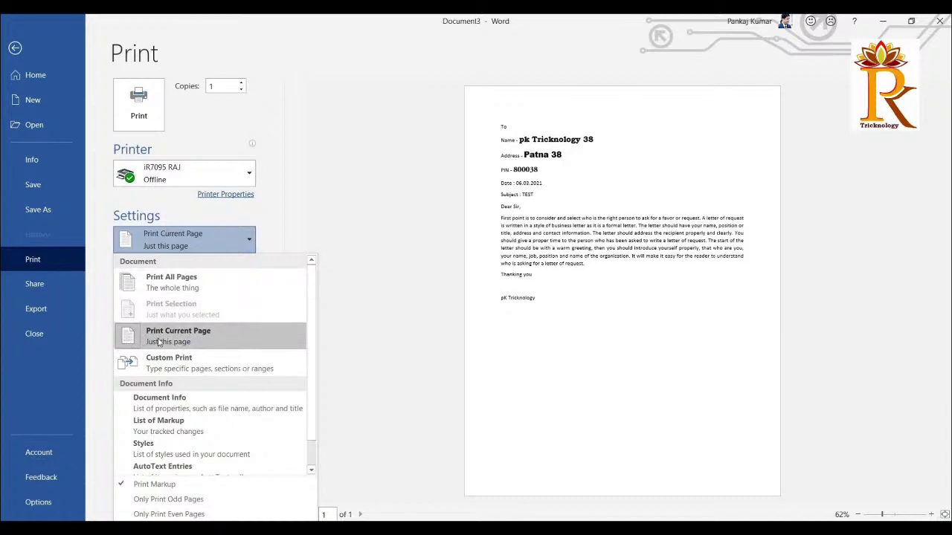
pyautogui.click(195, 341)
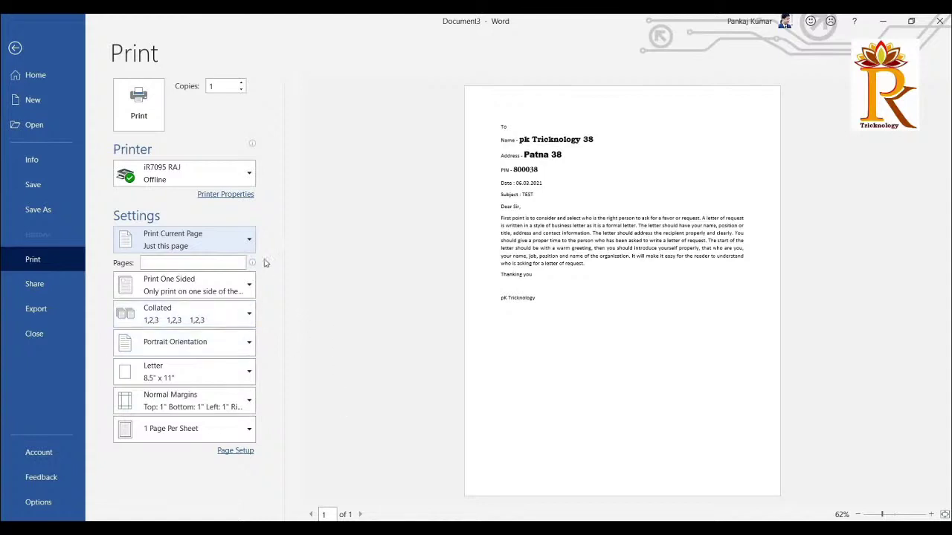
pyautogui.click(203, 249)
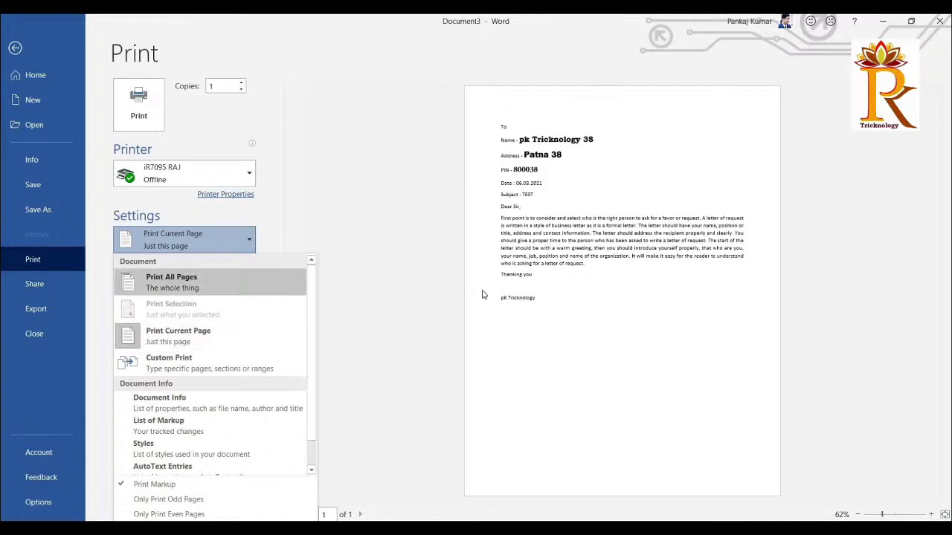
pyautogui.press('Escape')
pyautogui.press('Escape')
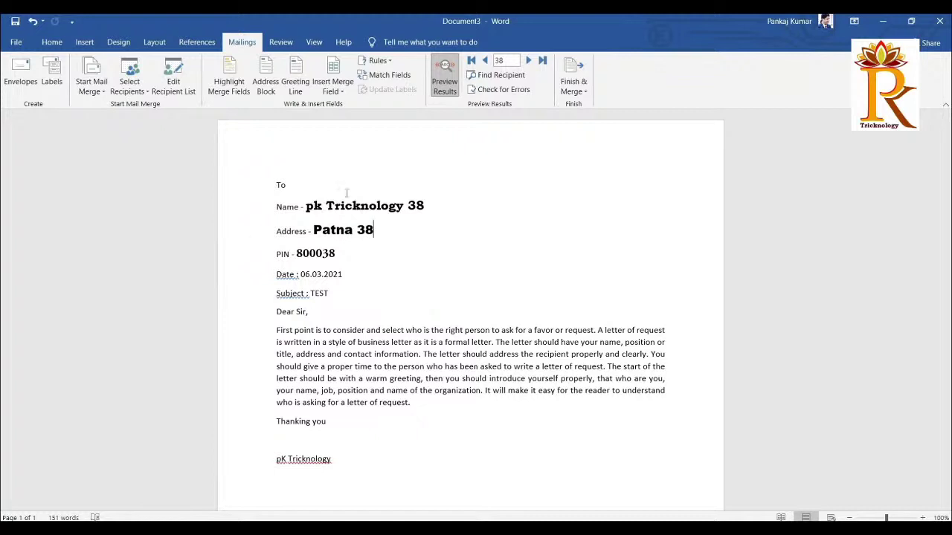
# - Jump the merge preview to record 55 by entering 55 in the record box
pyautogui.doubleClick(508, 61)
pyautogui.write('55')
pyautogui.press('Return')
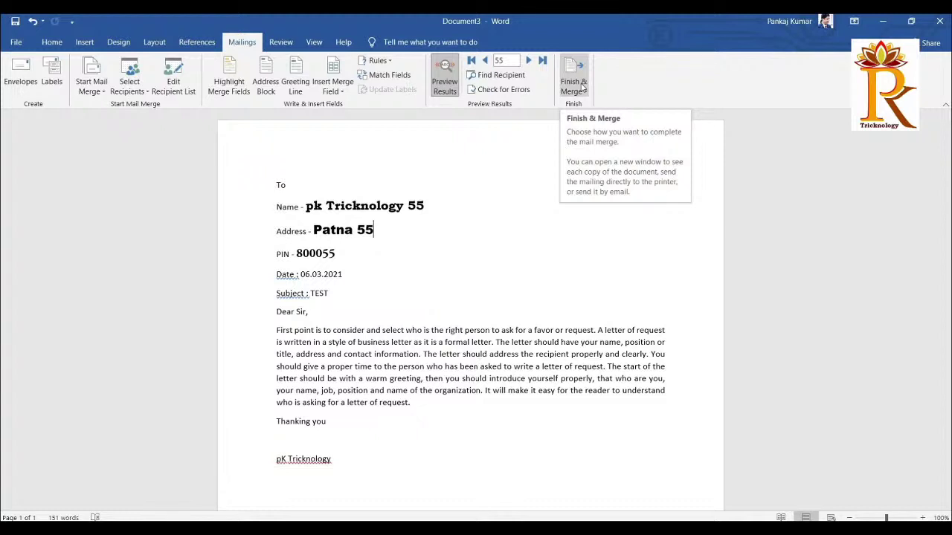
# - Choose Finish & Merge > Edit Individual Documents to bring up the Merge to New Document dialog
pyautogui.click(584, 87)
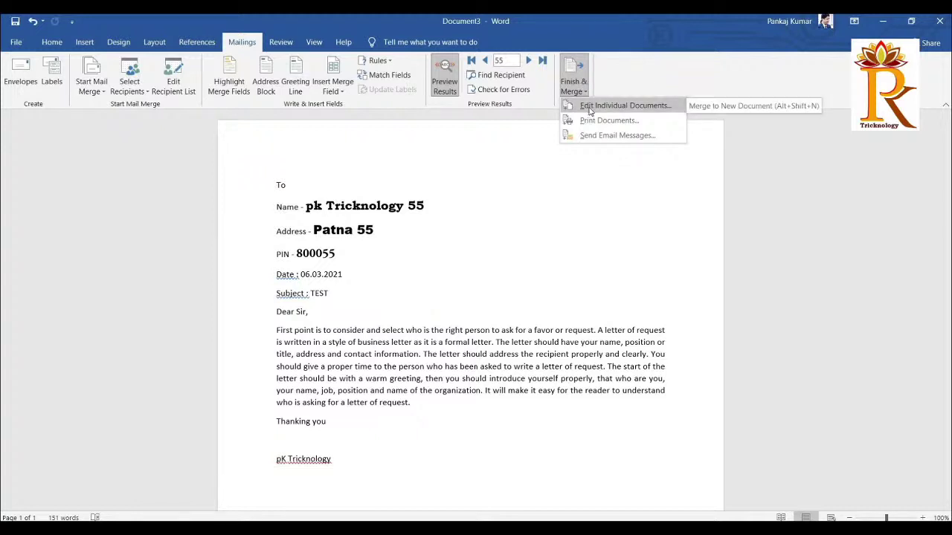
pyautogui.click(663, 106)
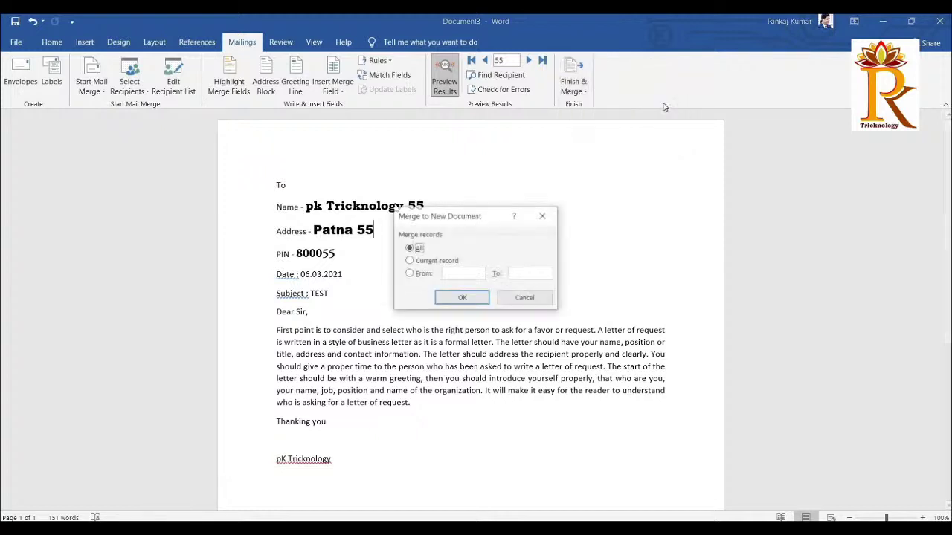
# - Keep All records selected and merge them into the new Letters1 document
pyautogui.click(463, 272)
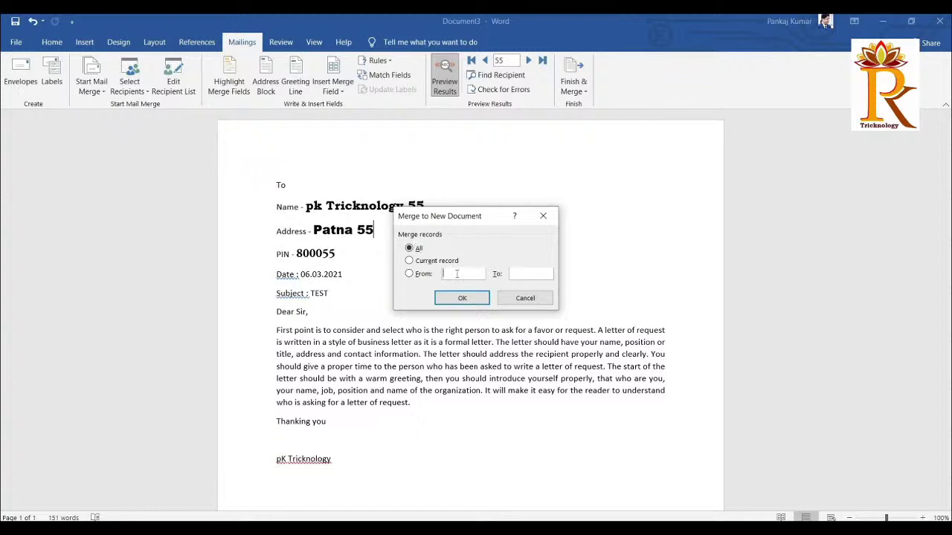
pyautogui.click(449, 273)
pyautogui.click(463, 298)
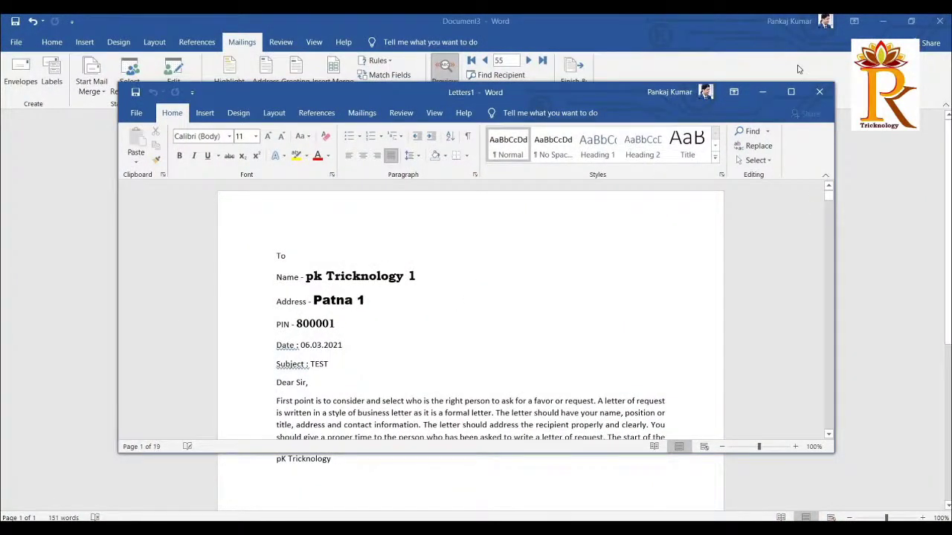
pyautogui.click(790, 92)
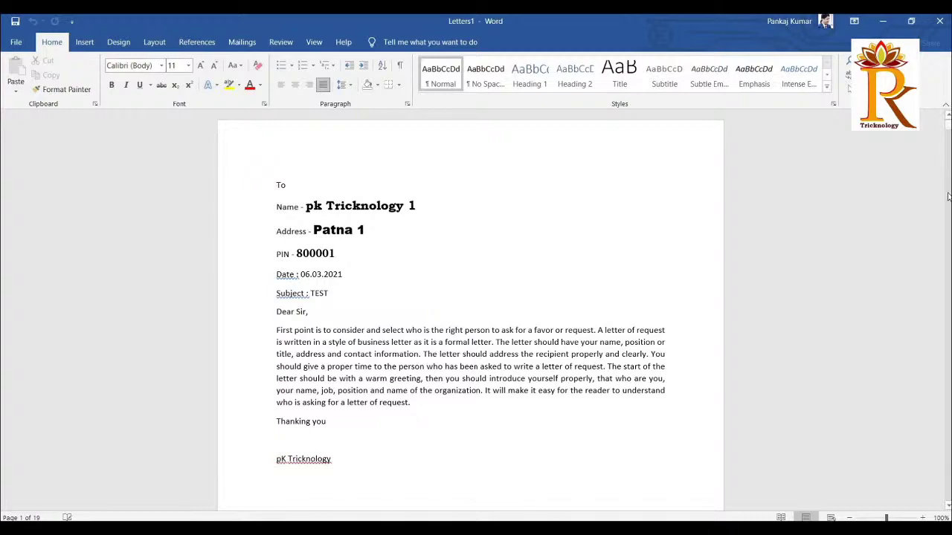
pyautogui.click(943, 285)
pyautogui.moveTo(942, 285); pyautogui.dragTo(915, 520)
pyautogui.scroll(-5, 864, 456)
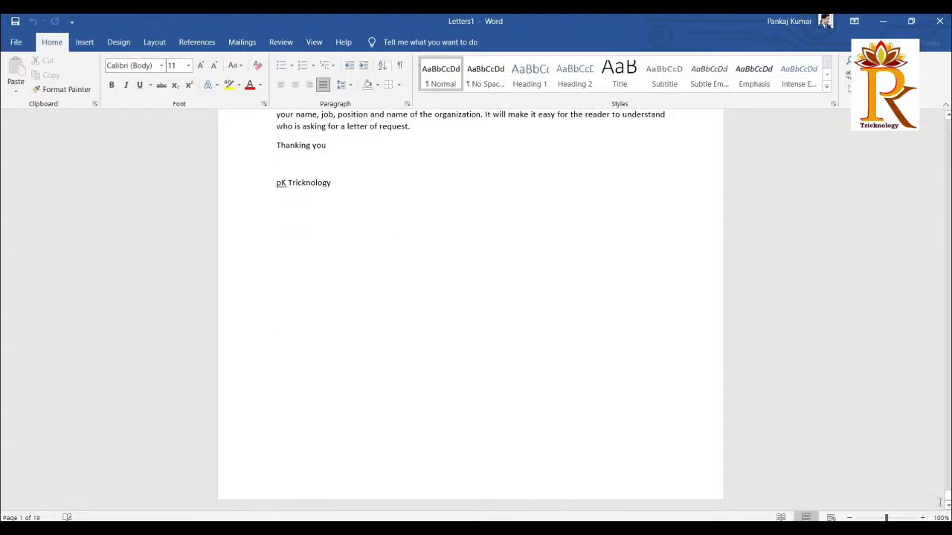
pyautogui.moveTo(947, 496)
pyautogui.mouseDown()
pyautogui.moveTo(946, 469)
pyautogui.moveTo(943, 508)
pyautogui.mouseUp()
pyautogui.press('Up')
pyautogui.press('Up')
pyautogui.press('Up')
pyautogui.press('Up')
pyautogui.press('Up')
pyautogui.press('Up')
pyautogui.press('Up')
pyautogui.press('Up')
pyautogui.press('Up')
pyautogui.press('Up')
pyautogui.press('Up')
pyautogui.press('Up')
pyautogui.press('Up')
pyautogui.press('Up')
pyautogui.press('Up')
pyautogui.press('Up')
pyautogui.press('Up')
pyautogui.press('Up')
pyautogui.press('Up')
pyautogui.press('Up')
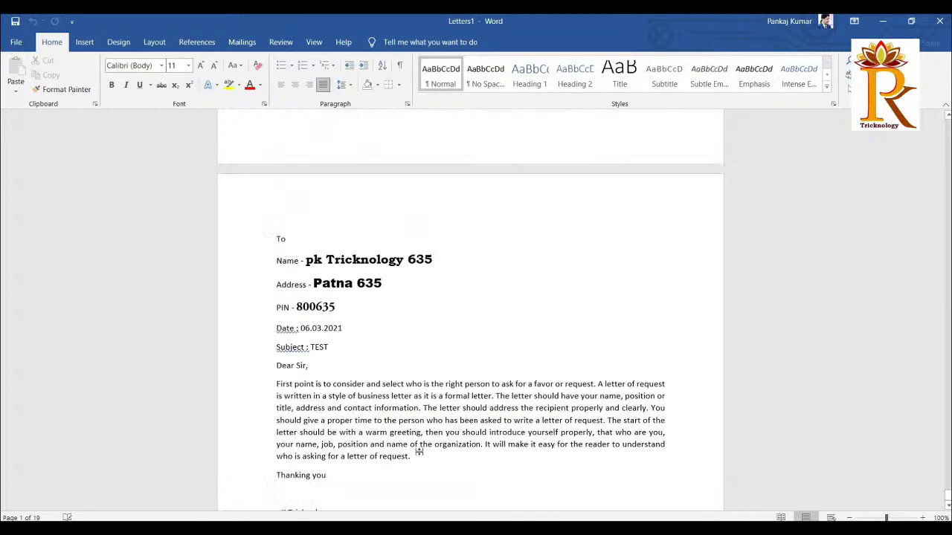
pyautogui.scroll(4, 419, 452)
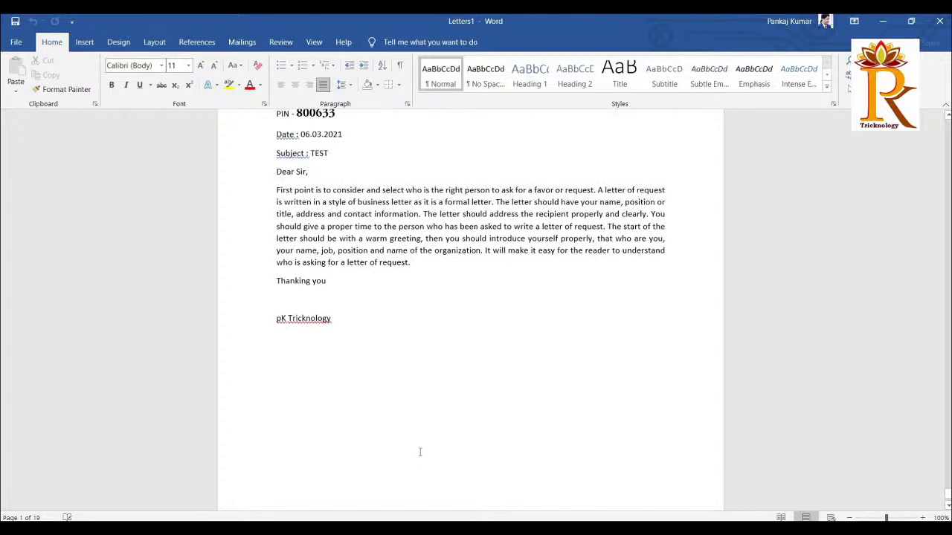
pyautogui.scroll(-6, 420, 452)
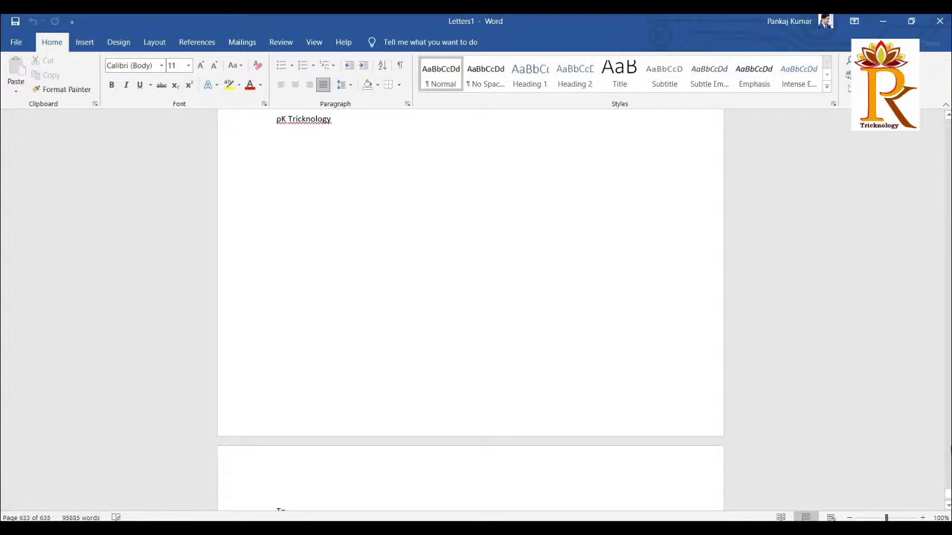
pyautogui.moveTo(948, 497); pyautogui.dragTo(932, 119)
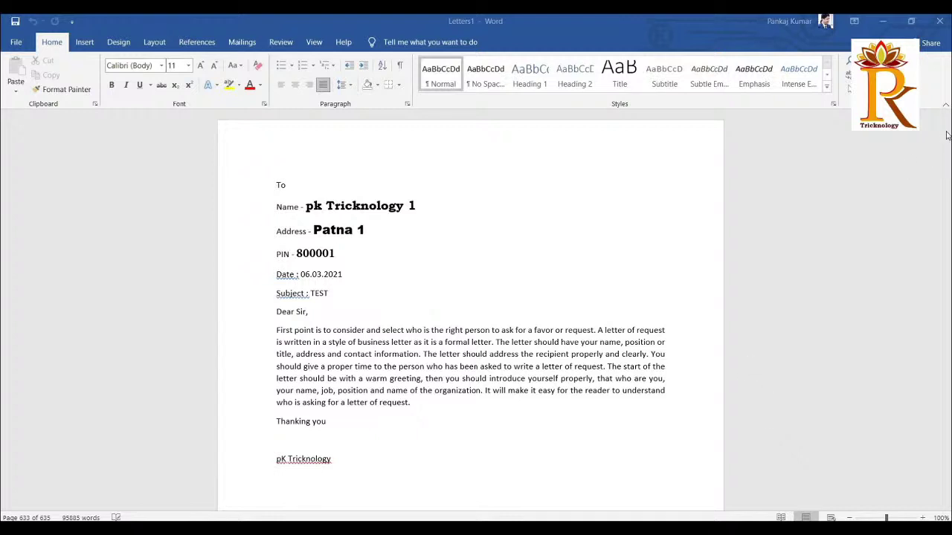
pyautogui.click(947, 135)
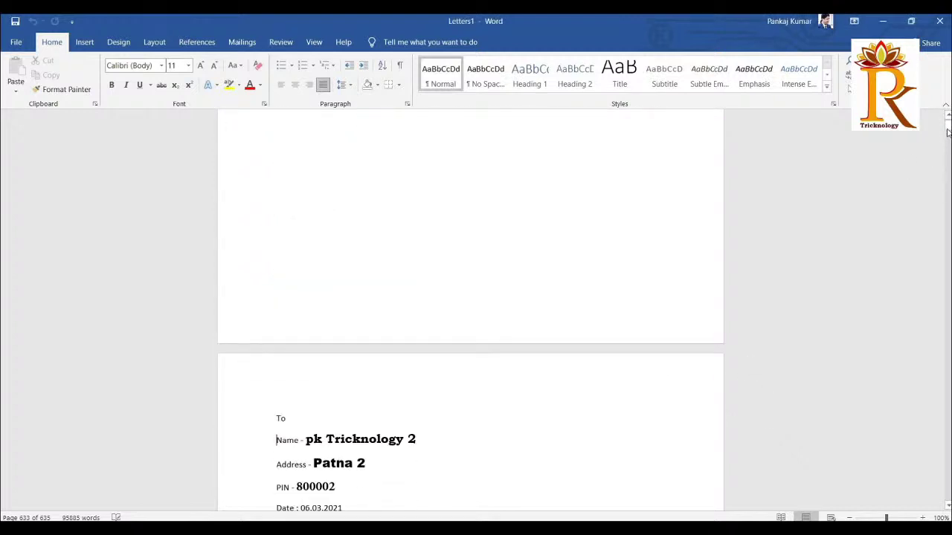
pyautogui.moveTo(947, 133); pyautogui.dragTo(947, 202)
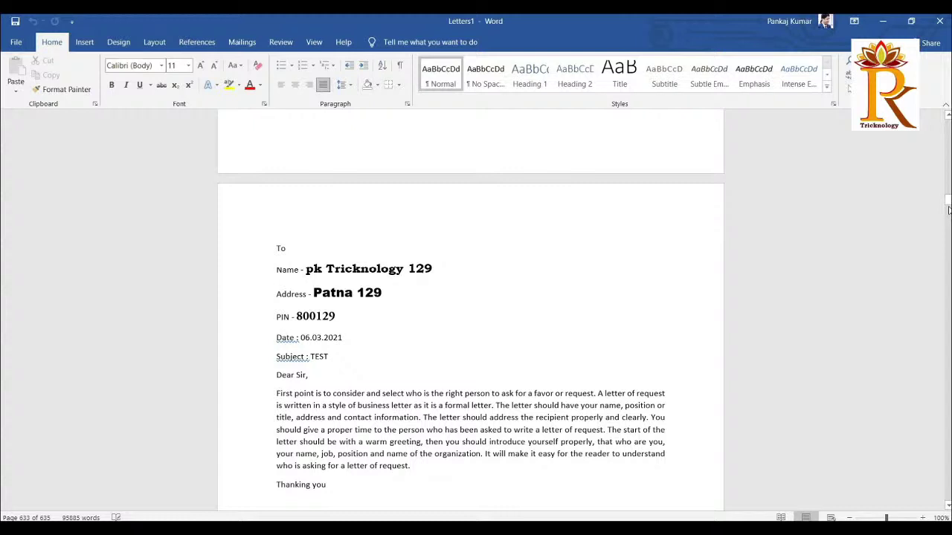
# - Save the merged letters with Save As under the name TEST and the PDF file type
pyautogui.click(15, 42)
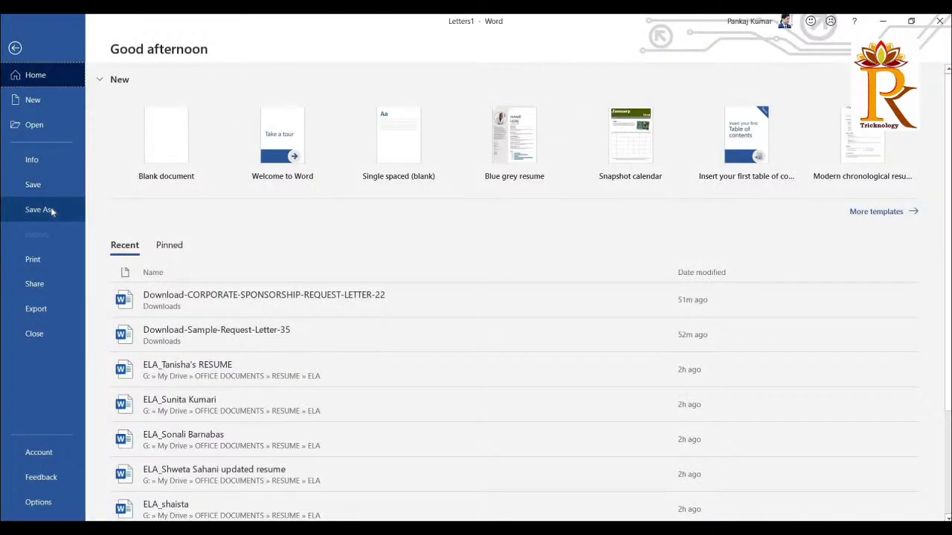
pyautogui.click(51, 208)
pyautogui.write('TEST')
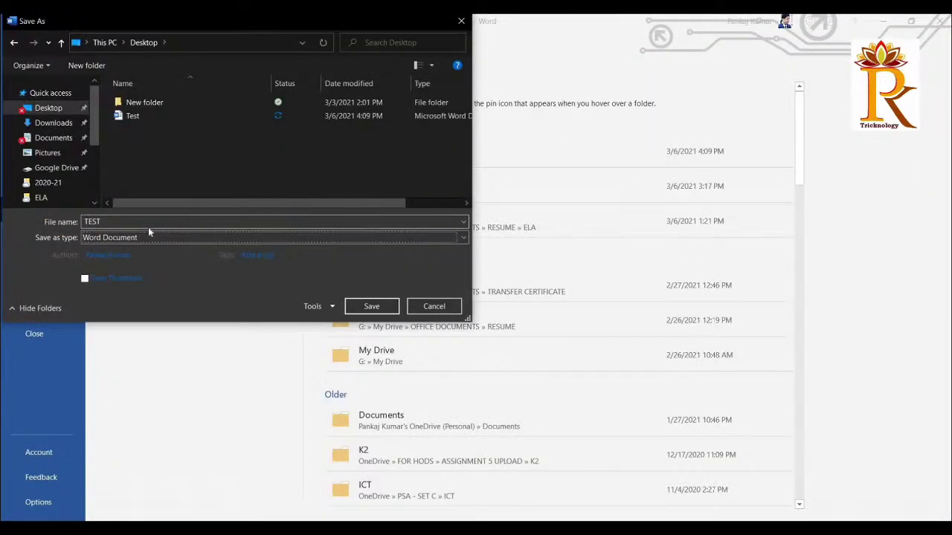
pyautogui.write('p')
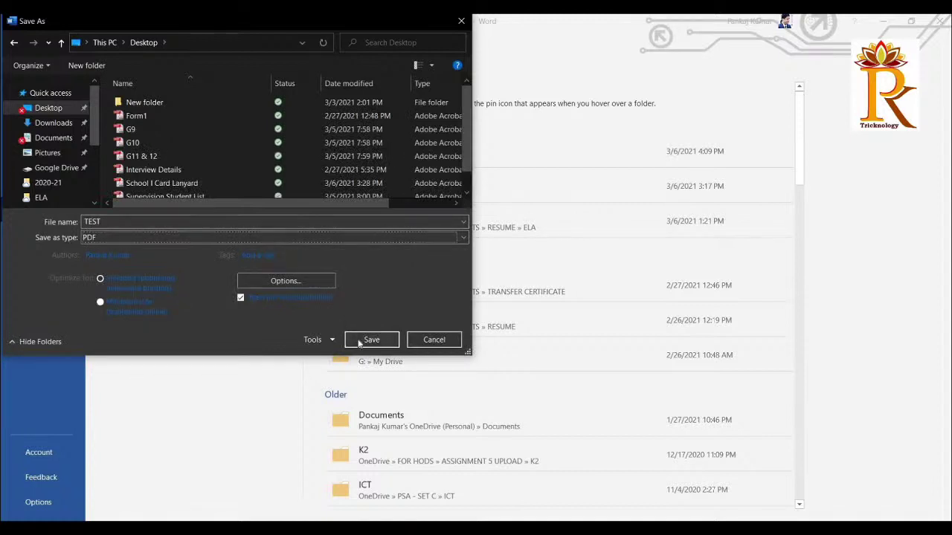
pyautogui.click(360, 340)
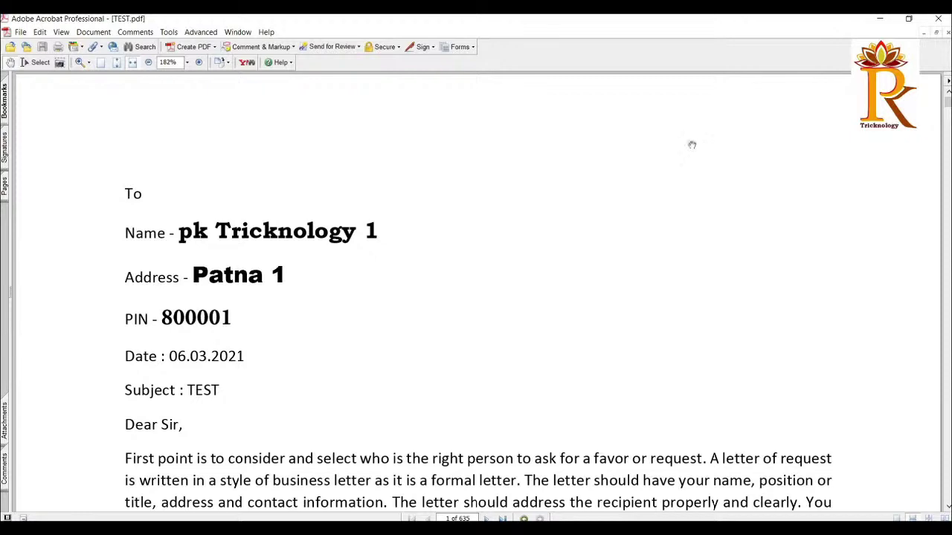
# - Scroll TEST.pdf in Acrobat down to page 33, the letter for pk Tricknology 33
pyautogui.moveTo(947, 102); pyautogui.dragTo(948, 121)
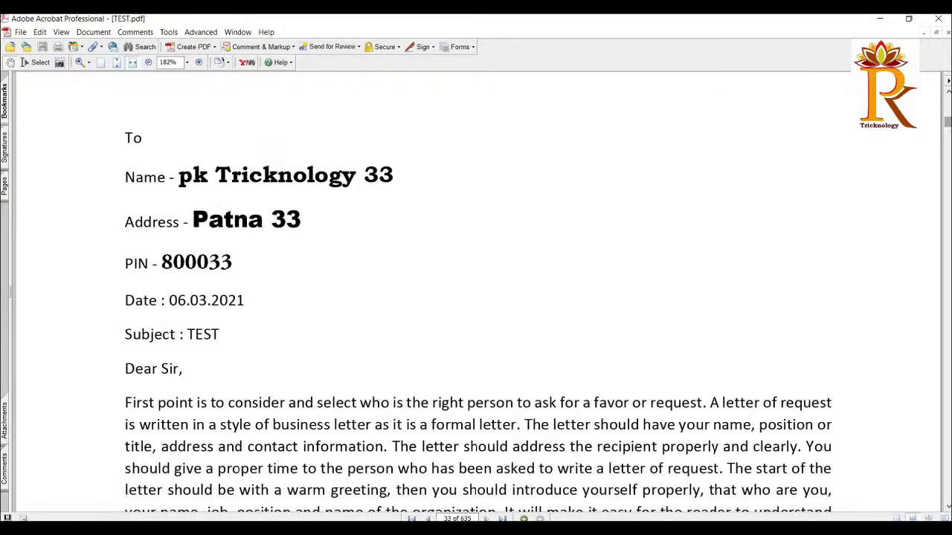